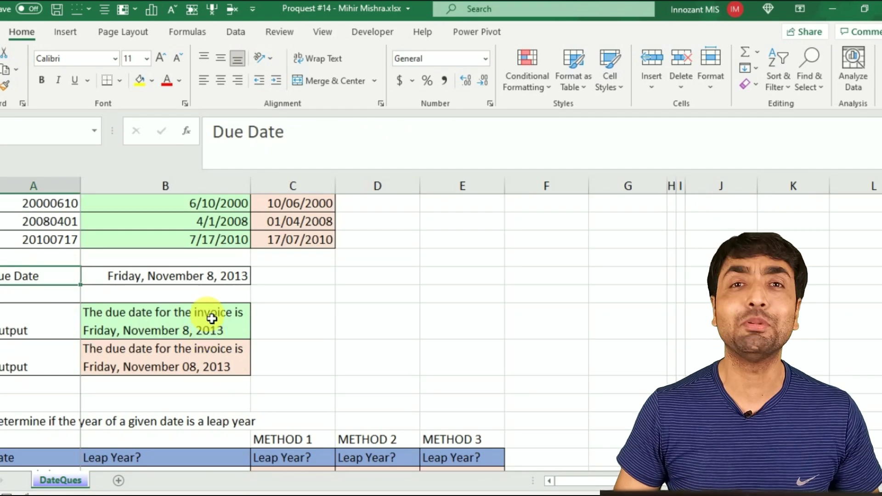
- Examine the two invoice due-date output formulas and the leap-year table's Method 1 formula for the 3/15/1998 date
{"action": "left_click", "coordinate": [197, 330]}
{"action": "left_click", "coordinate": [192, 366]}
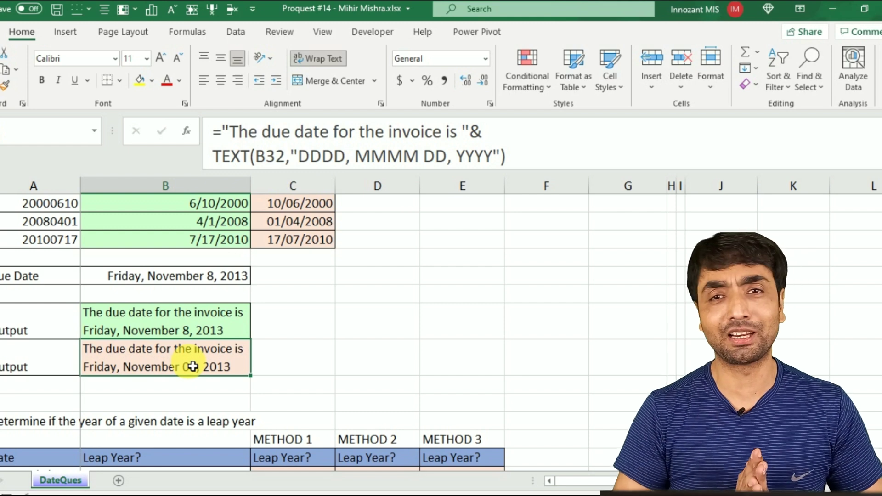
{"action": "key", "text": "Down"}
{"action": "key", "text": "Down"}
{"action": "key", "text": "Down"}
{"action": "key", "text": "Down"}
{"action": "key", "text": "Down"}
{"action": "key", "text": "Down"}
{"action": "key", "text": "Down"}
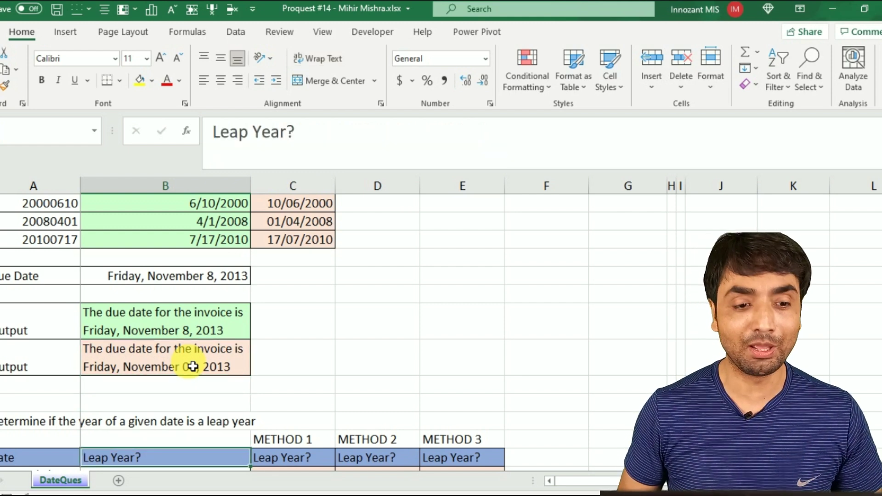
{"action": "key", "text": "Left"}
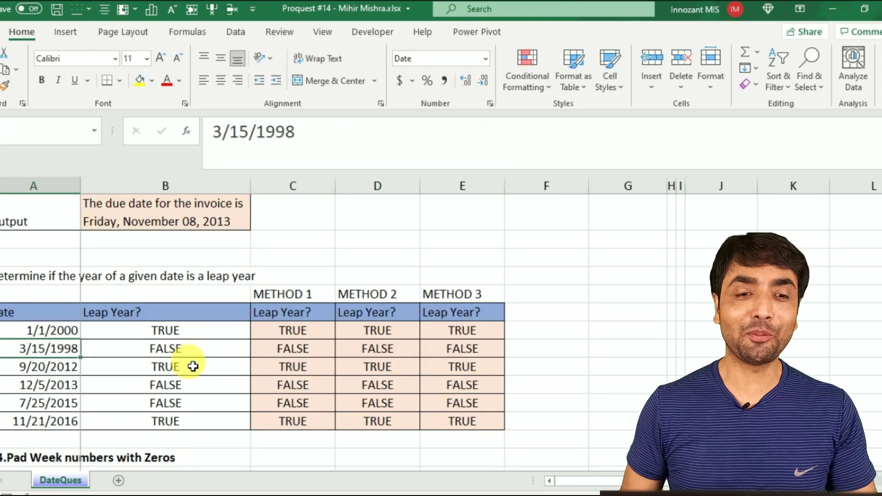
{"action": "key", "text": "Right"}
{"action": "key", "text": "Right"}
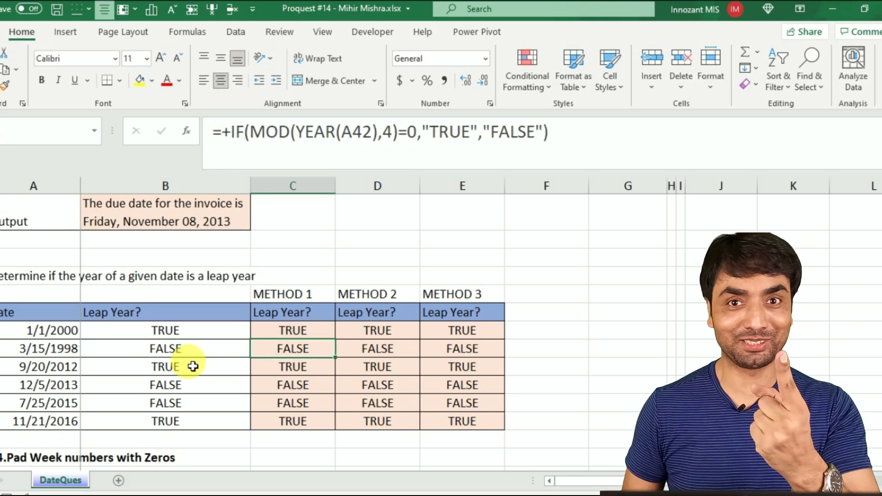
{"action": "key", "text": "Left"}
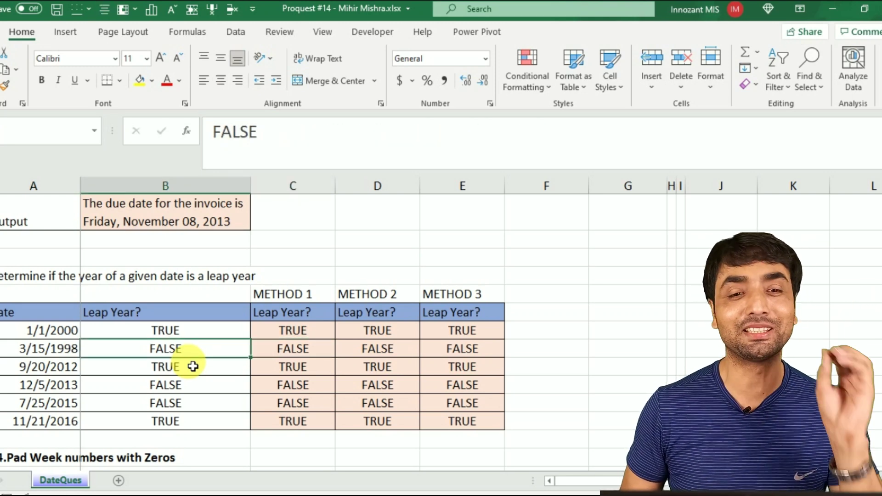
{"action": "key", "text": "Right"}
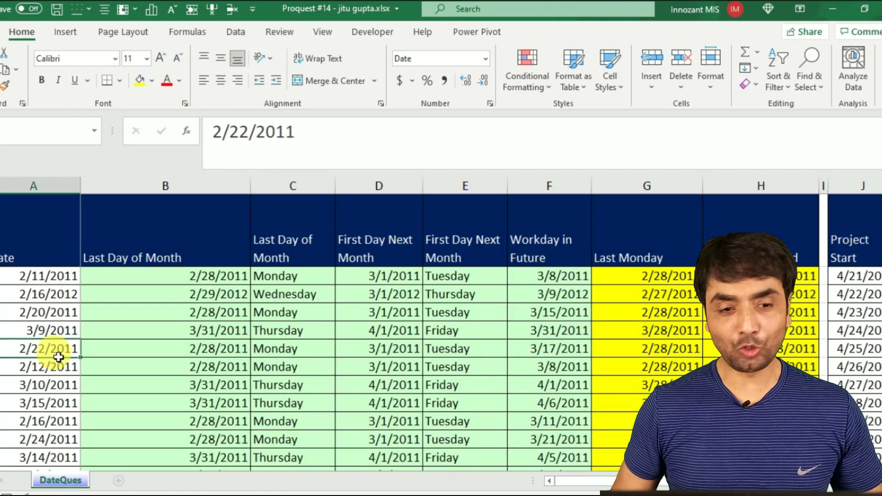
- Check the 2/22/2011 row from Last Day of Month across to Project Start, including its Last Monday formula
{"action": "key", "text": "Right"}
{"action": "key", "text": "Right"}
{"action": "key", "text": "Right"}
{"action": "key", "text": "Right"}
{"action": "key", "text": "Right"}
{"action": "key", "text": "Right"}
{"action": "key", "text": "Right"}
{"action": "key", "text": "Right"}
{"action": "key", "text": "Right"}
{"action": "key", "text": "Right"}
{"action": "key", "text": "Right"}
{"action": "key", "text": "Right"}
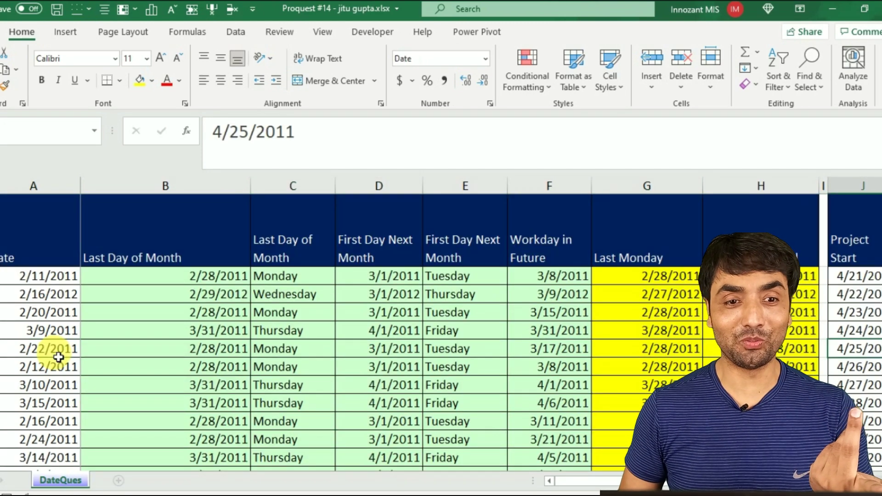
{"action": "key", "text": "Left"}
{"action": "key", "text": "Left"}
{"action": "key", "text": "Left"}
{"action": "key", "text": "Left"}
{"action": "key", "text": "Left"}
{"action": "key", "text": "Left"}
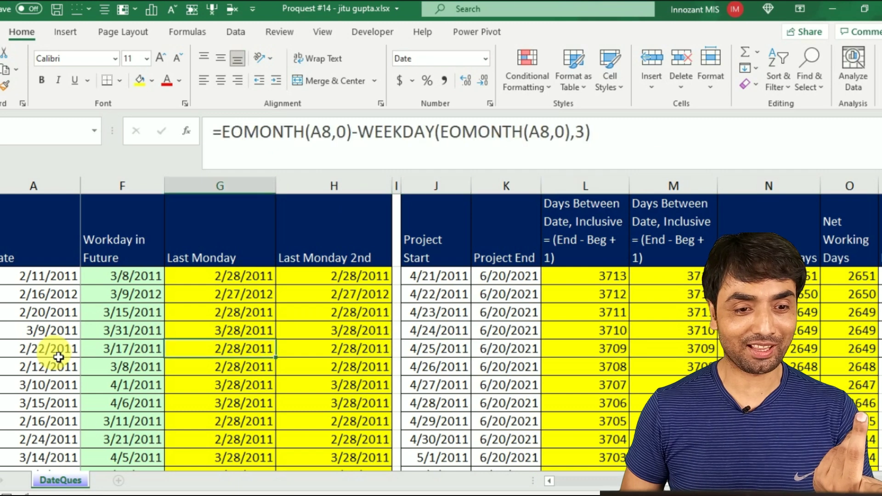
- Examine the Project Start, Project End and Days Between Date cells in the 2/22/2011 row, ending back at the row's start
{"action": "key", "text": "Right"}
{"action": "key", "text": "Right"}
{"action": "key", "text": "Right"}
{"action": "key", "text": "Right"}
{"action": "key", "text": "Right"}
{"action": "key", "text": "Right"}
{"action": "key", "text": "Right"}
{"action": "key", "text": "Right"}
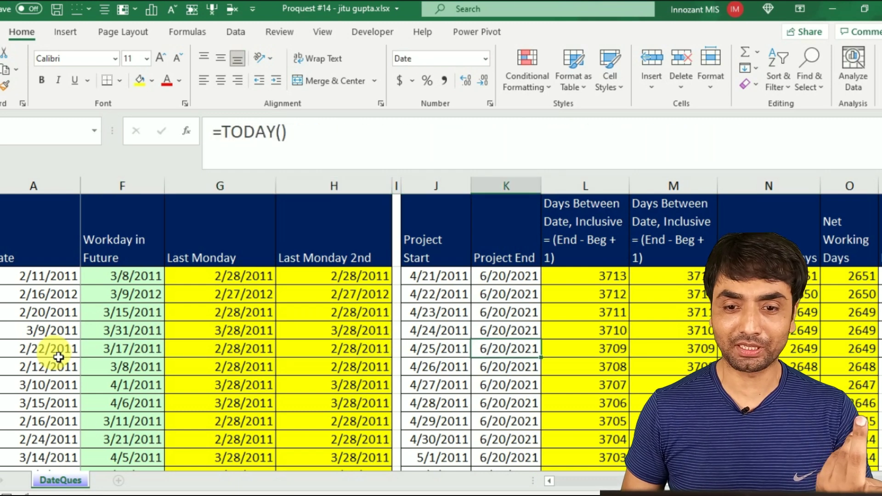
{"action": "key", "text": "Right"}
{"action": "key", "text": "Left"}
{"action": "key", "text": "Left"}
{"action": "key", "text": "Left"}
{"action": "key", "text": "ctrl+Left"}
- Examine the formulas in both alternative output columns that convert the numeric dates into real dates
{"action": "scroll", "coordinate": [59, 354], "scroll_direction": "down", "scroll_amount": 9}
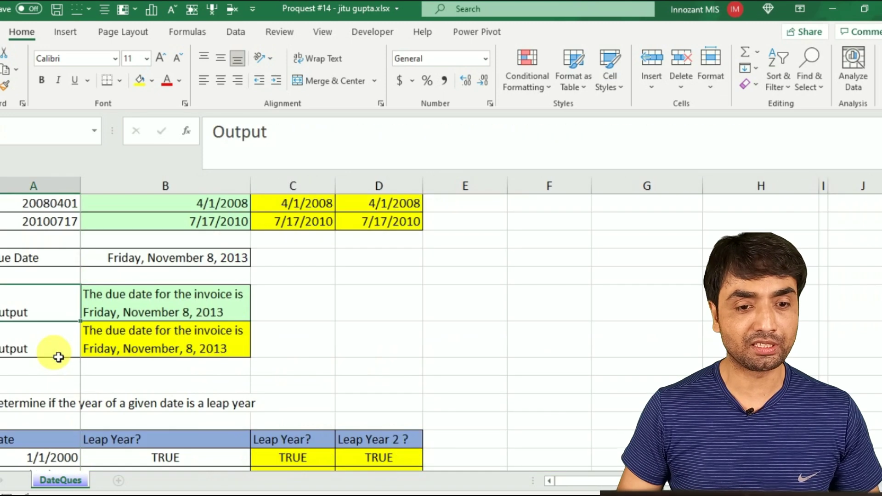
{"action": "left_click", "coordinate": [266, 225]}
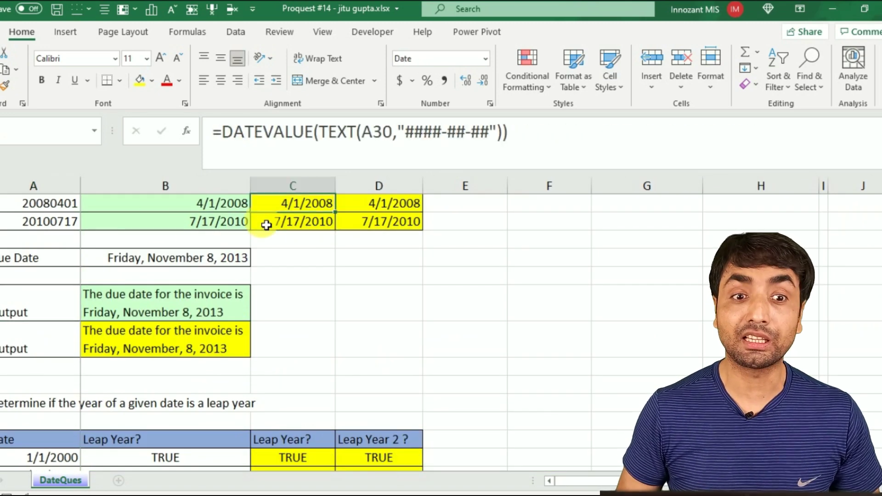
{"action": "key", "text": "Up"}
{"action": "key", "text": "Up"}
{"action": "key", "text": "Up"}
{"action": "key", "text": "Up"}
{"action": "key", "text": "Right"}
{"action": "key", "text": "Down"}
{"action": "key", "text": "Down"}
{"action": "key", "text": "Left"}
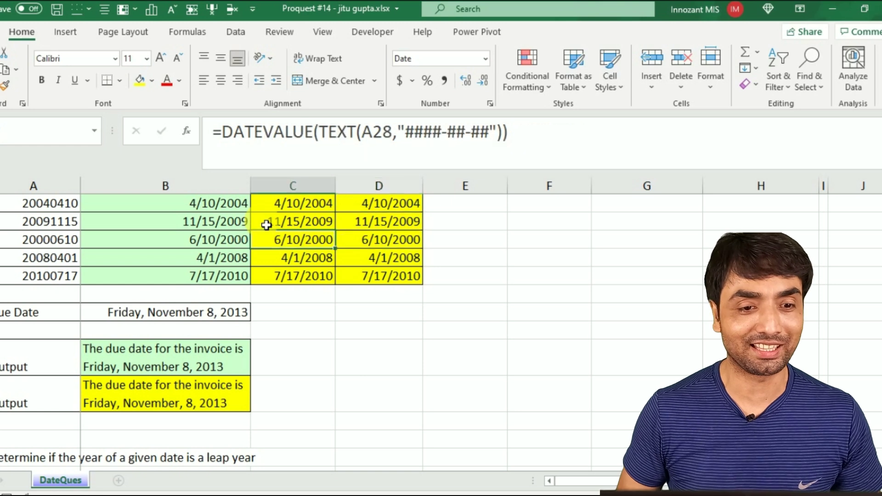
- Inspect the formula of the second invoice due-date output cell
{"action": "key", "text": "Left"}
{"action": "key", "text": "Down"}
{"action": "key", "text": "Down"}
{"action": "key", "text": "Down"}
{"action": "key", "text": "Down"}
{"action": "key", "text": "Down"}
{"action": "key", "text": "Down"}
{"action": "key", "text": "Down"}
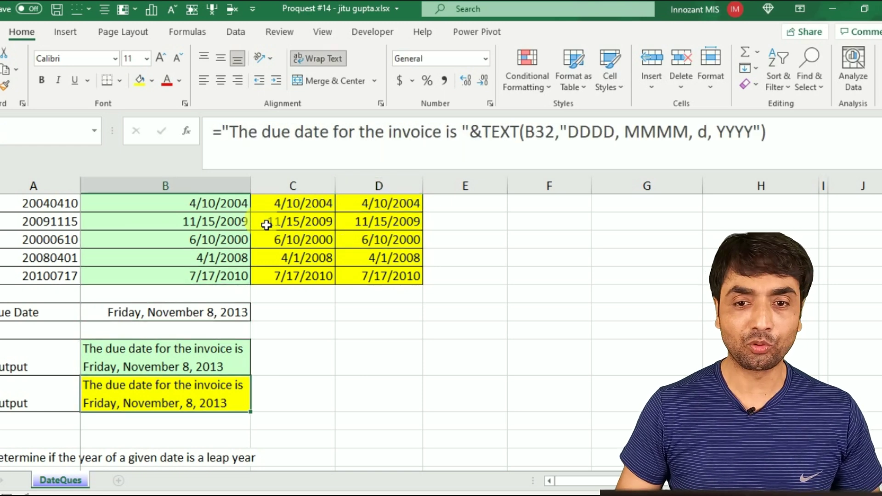
- Compare the two leap-year formulas for 7/25/2015 and the Padded and Padded 2 week-number formulas
{"action": "scroll", "coordinate": [267, 229], "scroll_direction": "down", "scroll_amount": 5}
{"action": "scroll", "coordinate": [291, 272], "scroll_direction": "down", "scroll_amount": 2}
{"action": "left_click", "coordinate": [300, 225]}
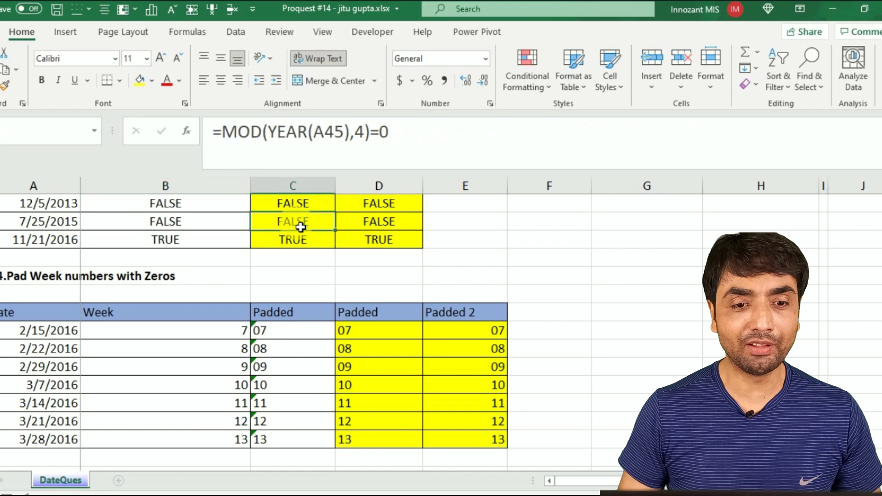
{"action": "left_click", "coordinate": [380, 221]}
{"action": "left_click", "coordinate": [365, 330]}
{"action": "left_click", "coordinate": [466, 351]}
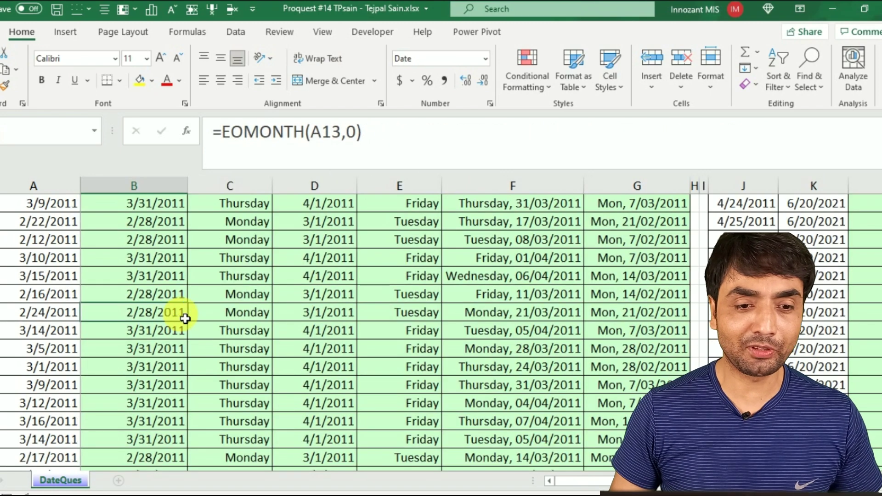
- Examine the written-out formulas beside the leap-year table and the padded week-number table
{"action": "scroll", "coordinate": [181, 318], "scroll_direction": "down", "scroll_amount": 1}
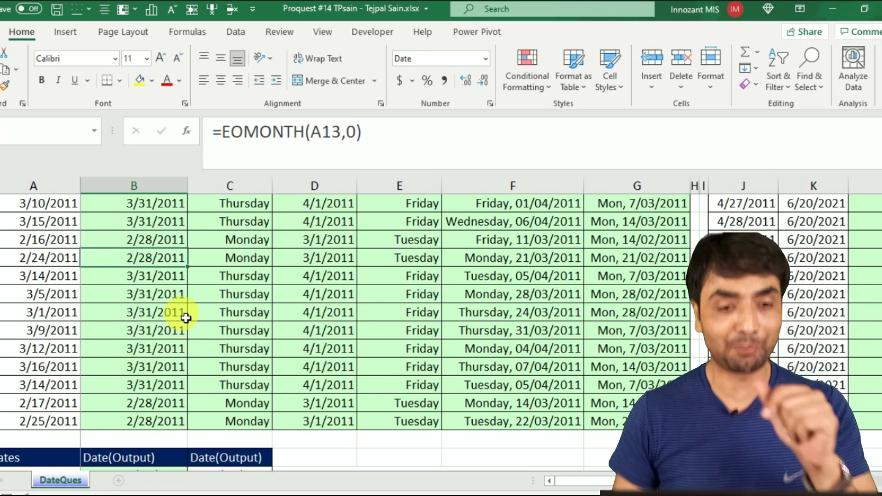
{"action": "scroll", "coordinate": [185, 318], "scroll_direction": "down", "scroll_amount": 3}
{"action": "scroll", "coordinate": [186, 318], "scroll_direction": "down", "scroll_amount": 7}
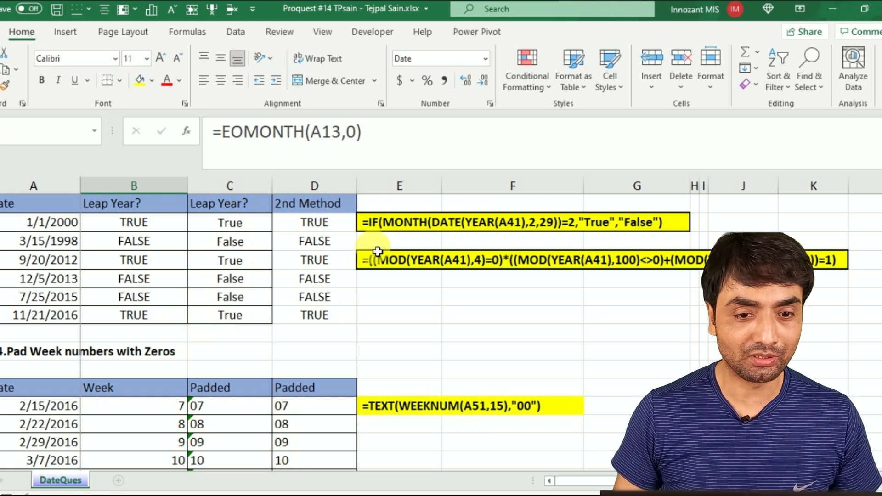
{"action": "left_click", "coordinate": [428, 410]}
{"action": "scroll", "coordinate": [279, 376], "scroll_direction": "up", "scroll_amount": 4}
{"action": "scroll", "coordinate": [279, 376], "scroll_direction": "down", "scroll_amount": 4}
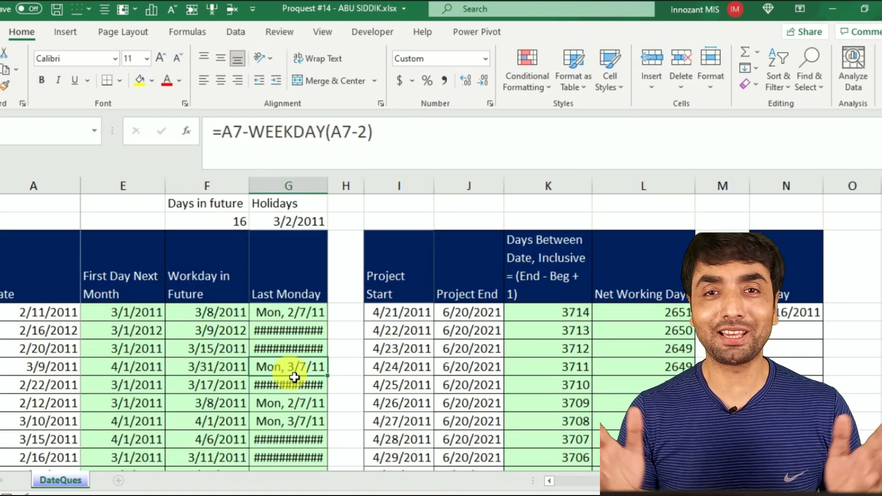
- Check a Workday in Future cell, the two Date(Output) columns and the due-date section below them
{"action": "left_click", "coordinate": [224, 349]}
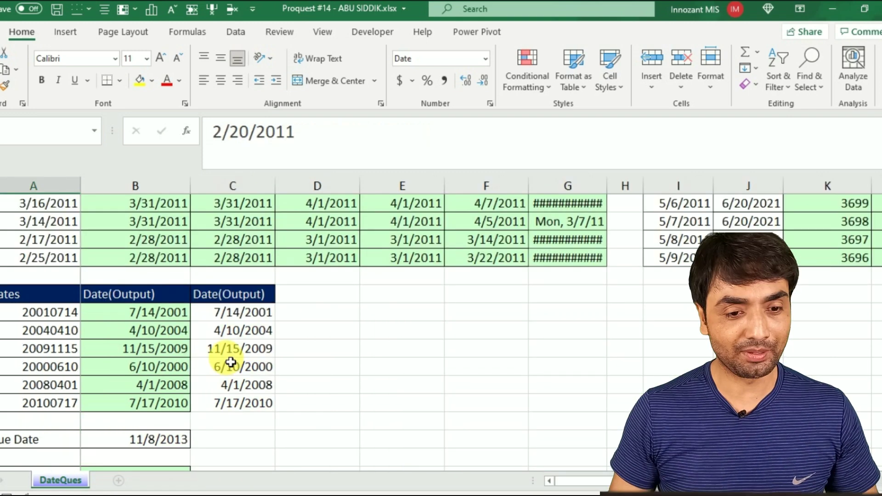
{"action": "left_click", "coordinate": [223, 354]}
{"action": "left_click", "coordinate": [175, 354]}
{"action": "left_click", "coordinate": [232, 337]}
{"action": "scroll", "coordinate": [216, 367], "scroll_direction": "down", "scroll_amount": 3}
{"action": "left_click", "coordinate": [167, 347]}
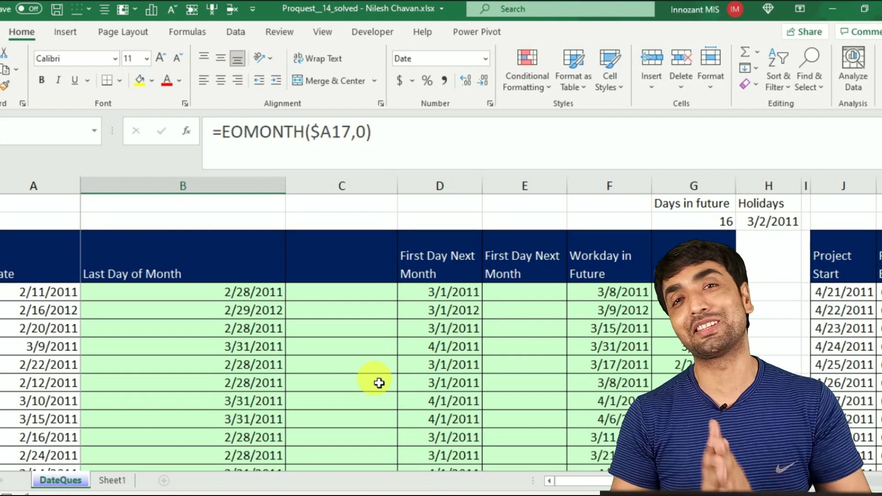
- Inspect the First Day Next Month formula for 2/22/2011 and the highlighted formula notes below the date table
{"action": "left_click", "coordinate": [498, 473]}
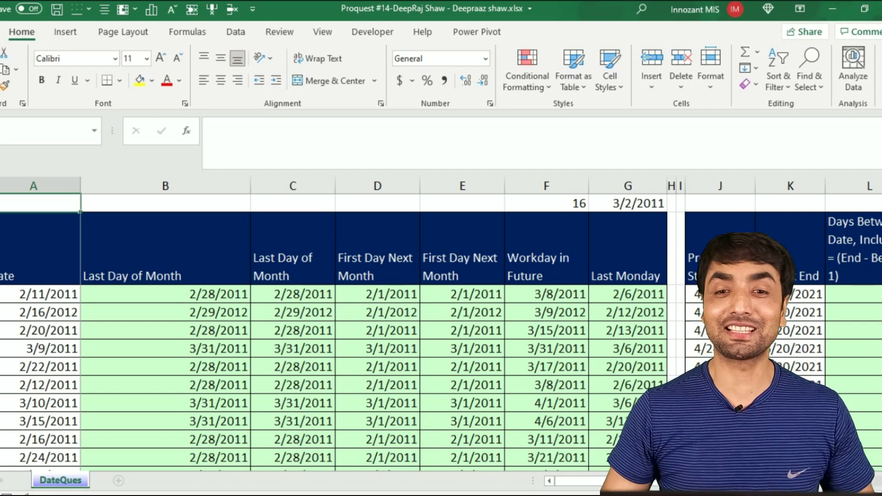
{"action": "left_click", "coordinate": [346, 367]}
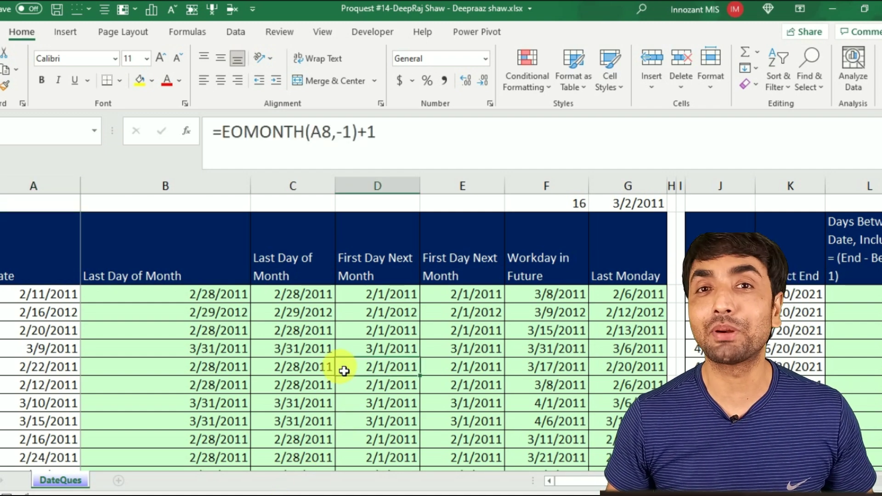
{"action": "scroll", "coordinate": [346, 363], "scroll_direction": "down", "scroll_amount": 2}
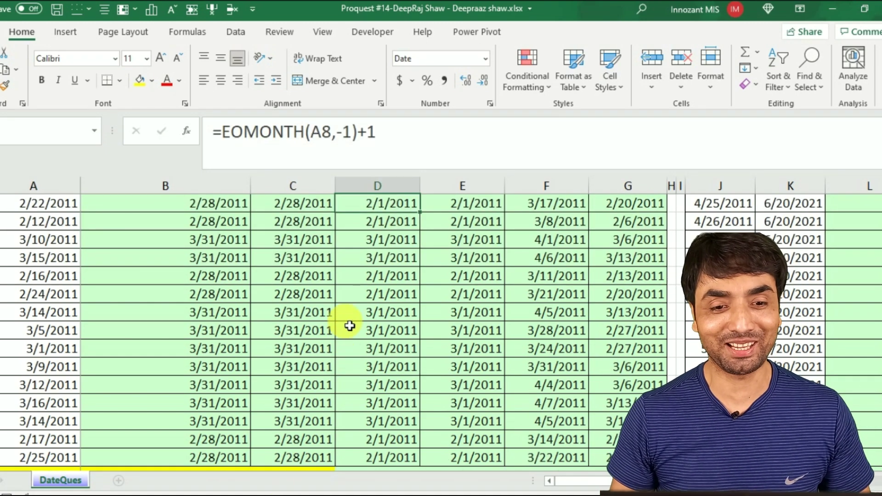
{"action": "scroll", "coordinate": [349, 324], "scroll_direction": "down", "scroll_amount": 3}
{"action": "scroll", "coordinate": [350, 325], "scroll_direction": "up", "scroll_amount": 1}
{"action": "scroll", "coordinate": [321, 338], "scroll_direction": "down", "scroll_amount": 1}
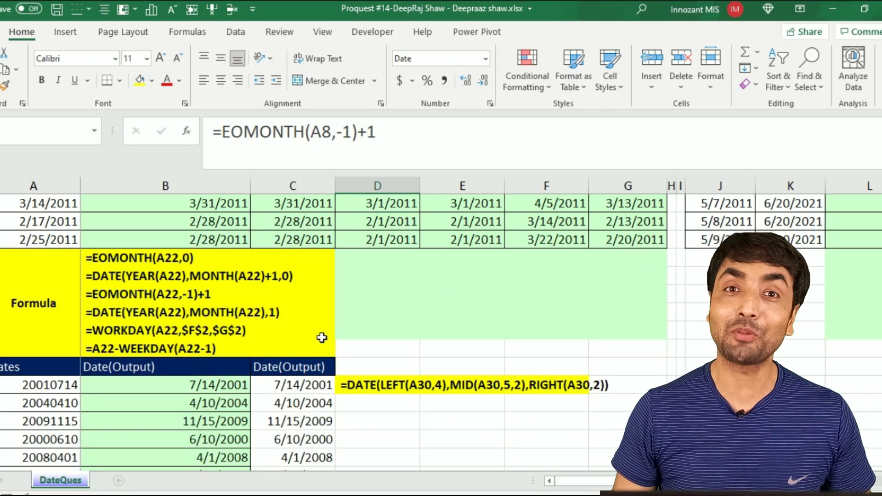
{"action": "scroll", "coordinate": [318, 346], "scroll_direction": "down", "scroll_amount": 2}
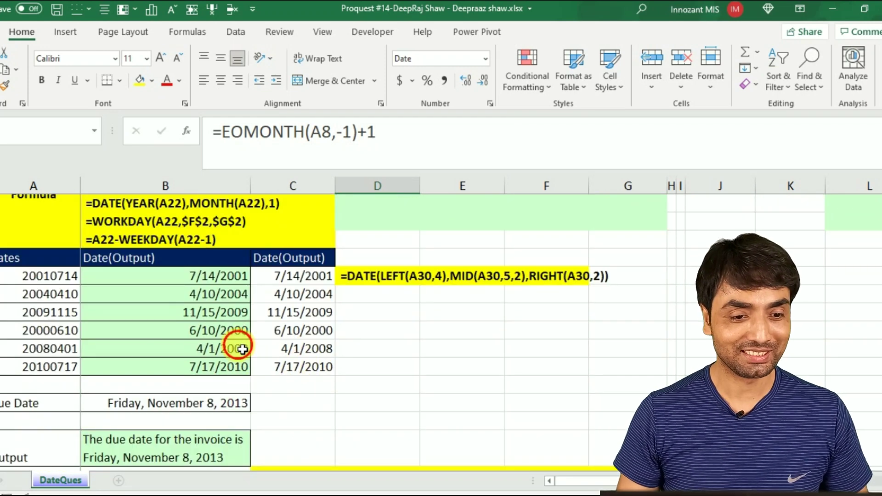
- Examine the converted-date formula for 20000610, the third formula note and the written invoice due-date formula
{"action": "left_click", "coordinate": [296, 329]}
{"action": "scroll", "coordinate": [298, 328], "scroll_direction": "up", "scroll_amount": 2}
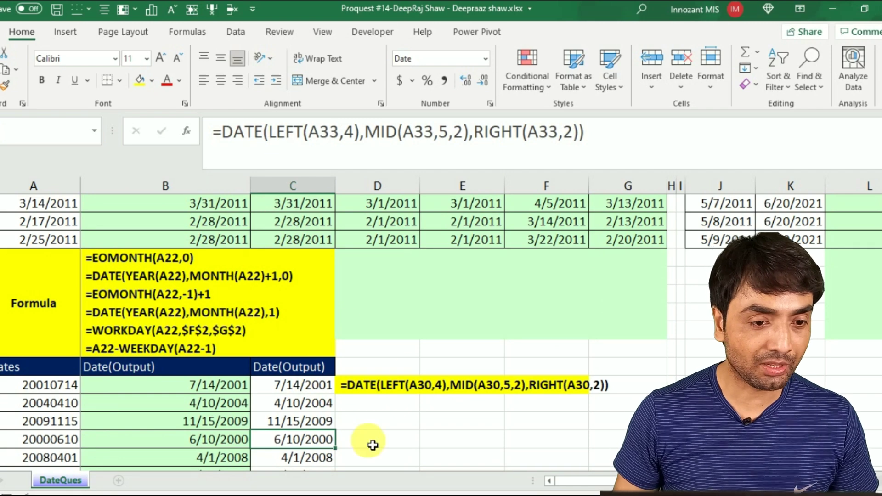
{"action": "scroll", "coordinate": [236, 367], "scroll_direction": "up", "scroll_amount": 4}
{"action": "scroll", "coordinate": [202, 371], "scroll_direction": "down", "scroll_amount": 3}
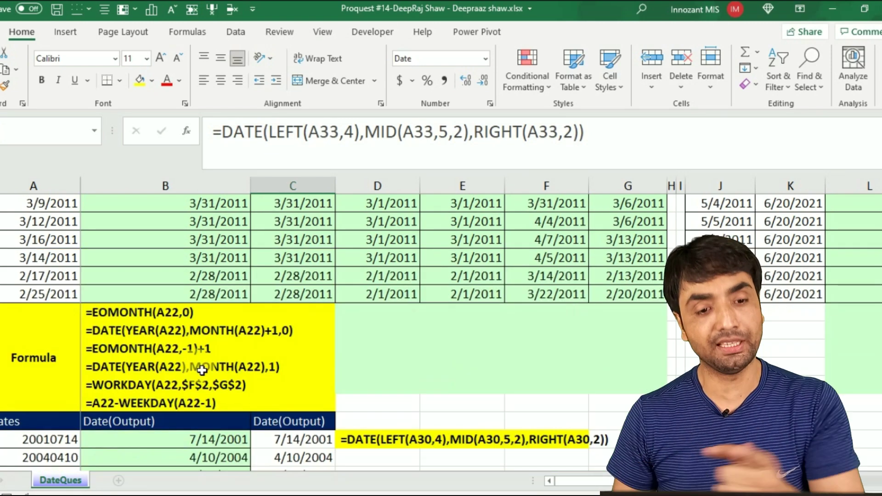
{"action": "left_click", "coordinate": [163, 349]}
{"action": "scroll", "coordinate": [169, 352], "scroll_direction": "down", "scroll_amount": 4}
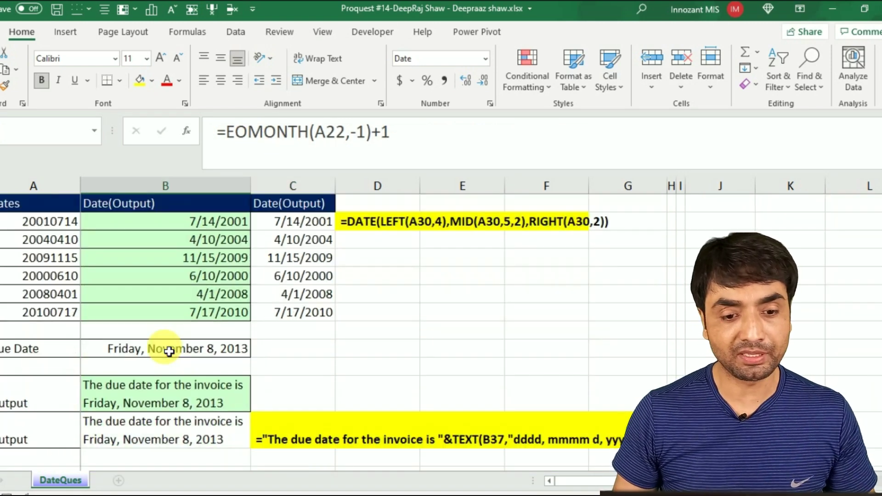
{"action": "scroll", "coordinate": [169, 352], "scroll_direction": "down", "scroll_amount": 3}
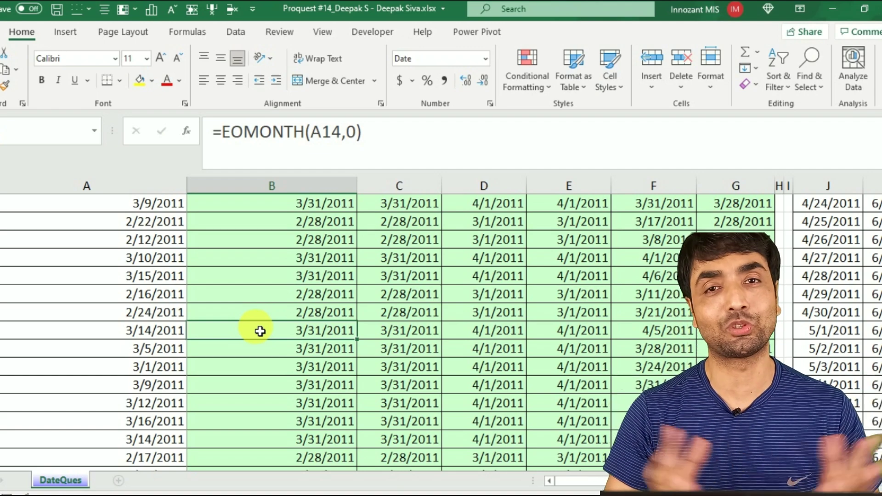
- Check the Last Day of Month formulas and follow the 2/20/2011 row across to Net Working Days
{"action": "left_click", "coordinate": [342, 281]}
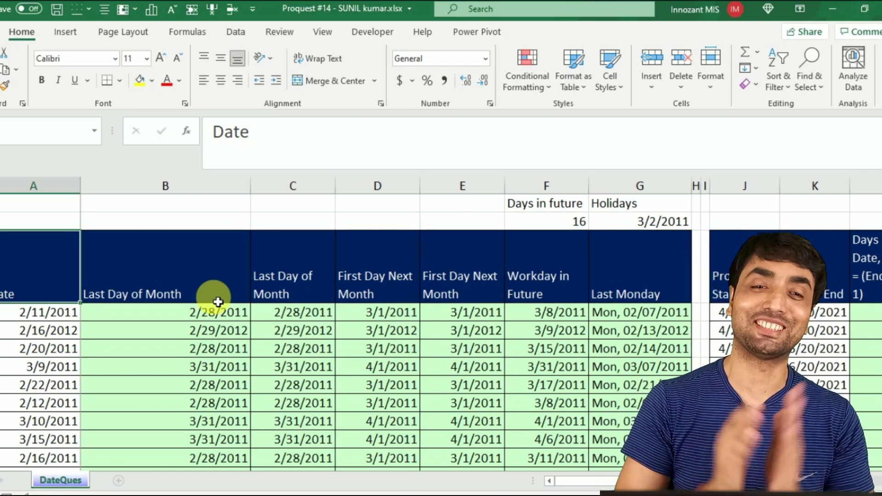
{"action": "left_click", "coordinate": [233, 351]}
{"action": "key", "text": "Right"}
{"action": "key", "text": "Right"}
{"action": "key", "text": "Right"}
{"action": "key", "text": "Right"}
{"action": "key", "text": "Right"}
{"action": "key", "text": "Right"}
{"action": "key", "text": "Right"}
{"action": "key", "text": "Right"}
{"action": "key", "text": "Right"}
{"action": "key", "text": "Right"}
{"action": "key", "text": "Right"}
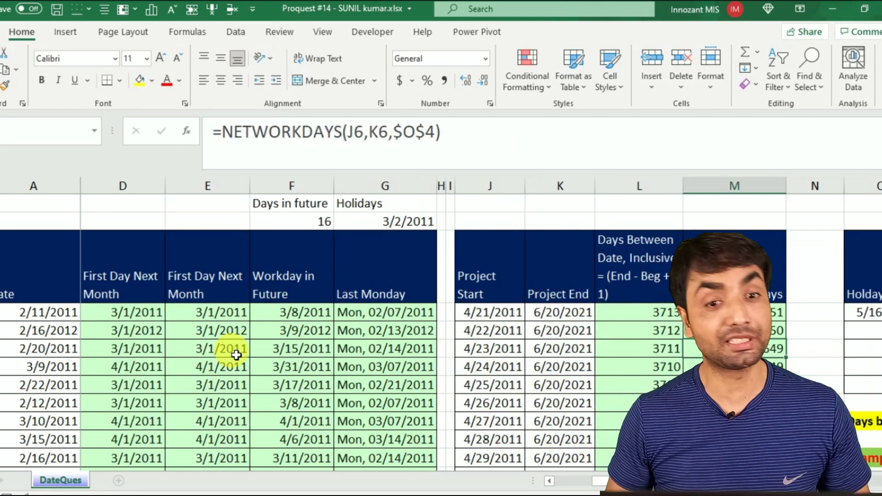
- Examine the Last Day of Month column down to the 3/12/2011 row and the date-conversion solution below it
{"action": "key", "text": "Left"}
{"action": "key", "text": "Left"}
{"action": "key", "text": "Left"}
{"action": "key", "text": "Left"}
{"action": "key", "text": "Left"}
{"action": "key", "text": "Left"}
{"action": "key", "text": "Left"}
{"action": "key", "text": "Left"}
{"action": "key", "text": "Left"}
{"action": "key", "text": "Left"}
{"action": "key", "text": "Left"}
{"action": "key", "text": "Down"}
{"action": "key", "text": "Down"}
{"action": "key", "text": "Down"}
{"action": "key", "text": "Down"}
{"action": "key", "text": "Down"}
{"action": "key", "text": "Down"}
{"action": "key", "text": "Down"}
{"action": "key", "text": "Down"}
{"action": "key", "text": "Down"}
{"action": "key", "text": "Down"}
{"action": "key", "text": "Down"}
{"action": "key", "text": "Down"}
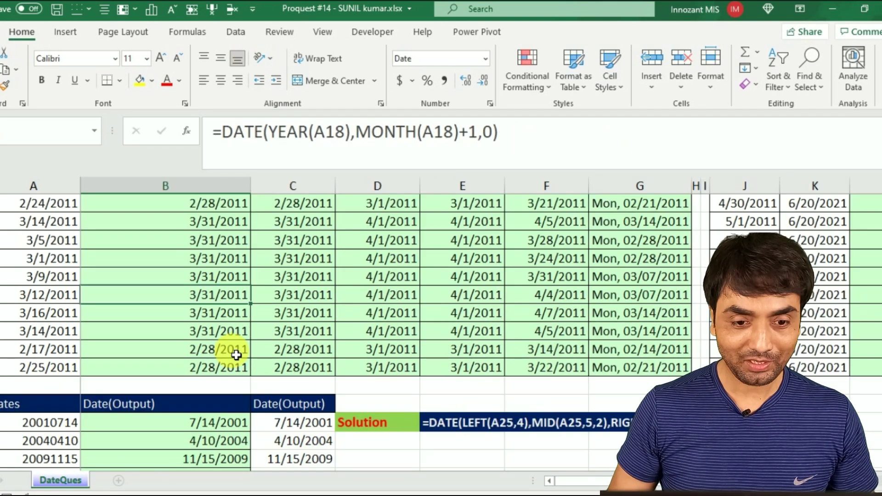
- Compare the invoice due-date formulas of Solution-1 through Solution-3
{"action": "key", "text": "Page_Down"}
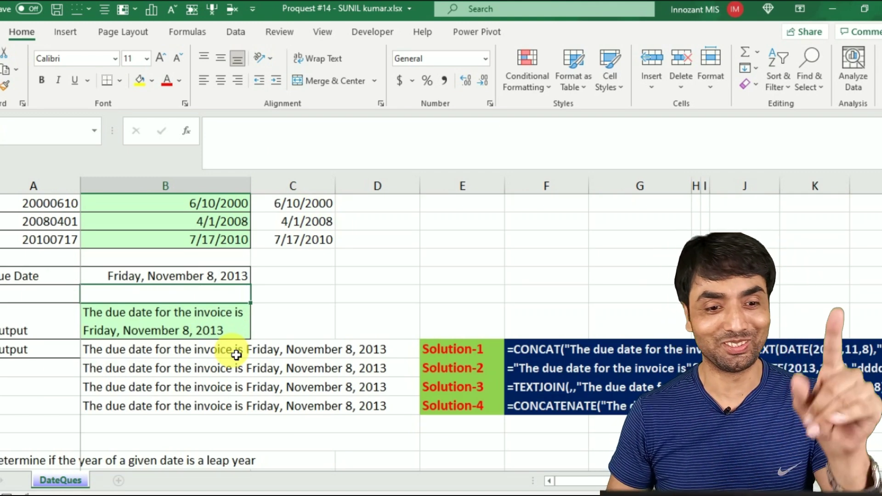
{"action": "left_click", "coordinate": [236, 354]}
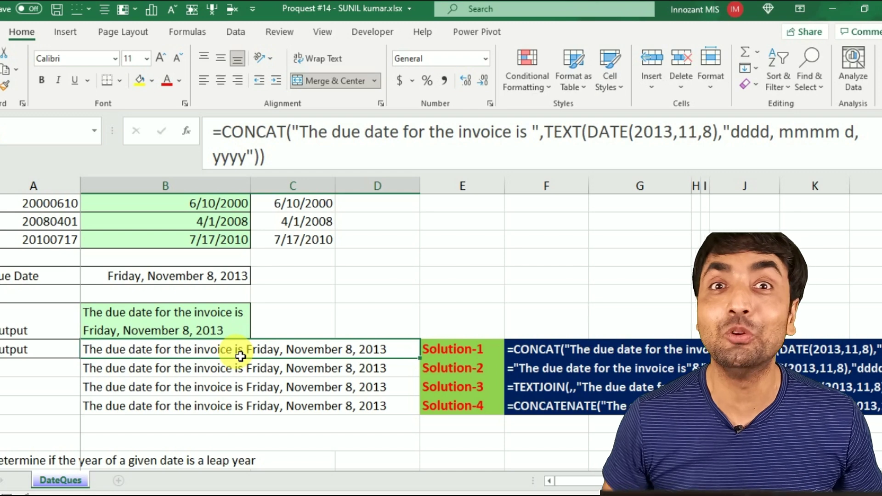
{"action": "key", "text": "Down"}
{"action": "key", "text": "Down"}
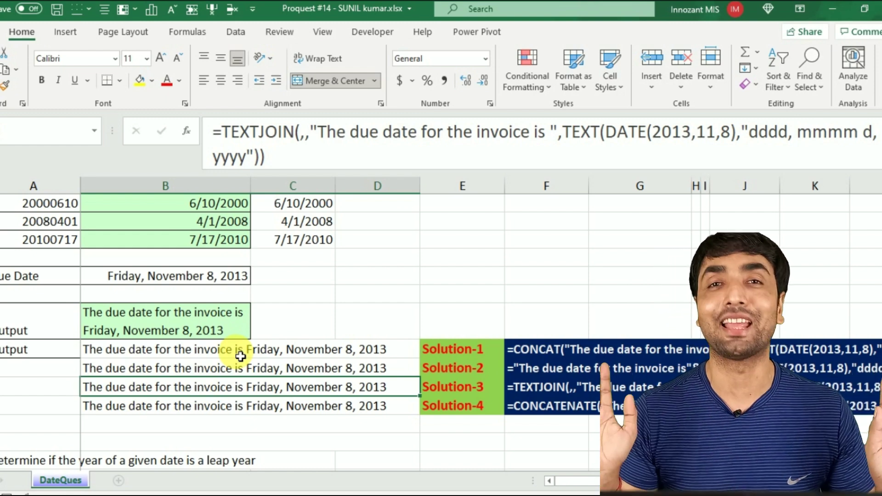
- Examine the Solution-4 invoice due-date formula and the leap-year section below it
{"action": "key", "text": "Down"}
{"action": "key", "text": "Down"}
{"action": "key", "text": "Down"}
{"action": "key", "text": "Down"}
{"action": "key", "text": "Down"}
{"action": "key", "text": "Down"}
{"action": "key", "text": "Down"}
{"action": "key", "text": "Down"}
{"action": "key", "text": "Down"}
{"action": "key", "text": "Down"}
{"action": "key", "text": "Down"}
{"action": "key", "text": "Down"}
{"action": "key", "text": "Down"}
{"action": "key", "text": "Down"}
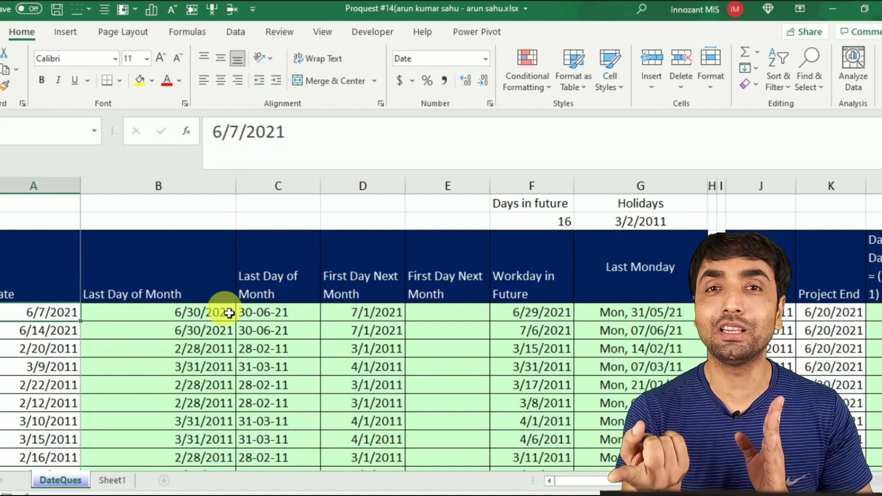
- Compare the EOMONTH and CHOOSE formulas for the last day of the month in the 6/7/2021 row
{"action": "key", "text": "Right"}
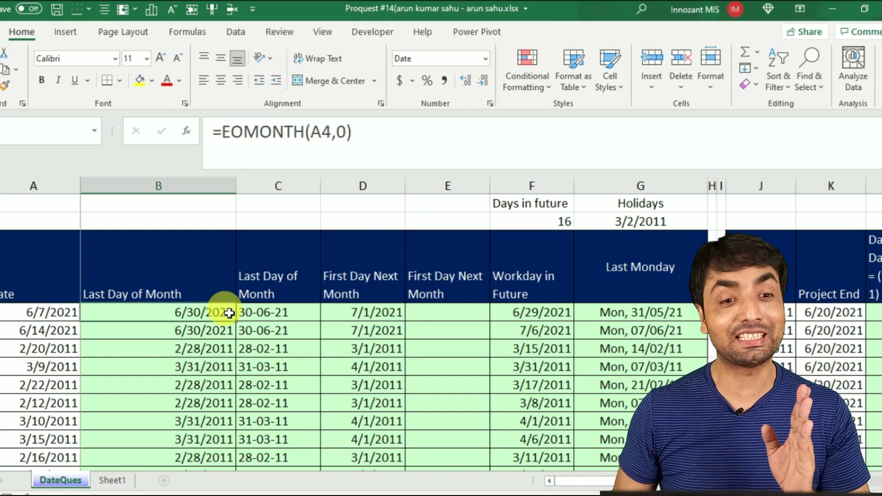
{"action": "key", "text": "Right"}
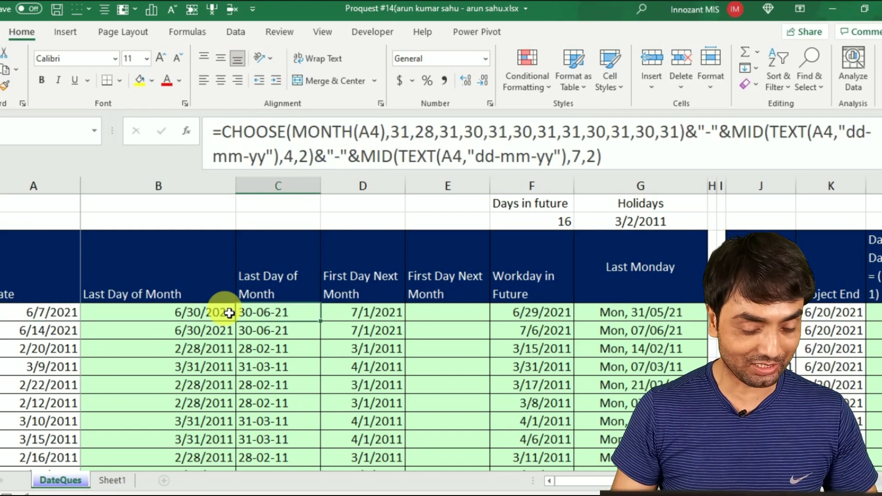
{"action": "key", "text": "F2"}
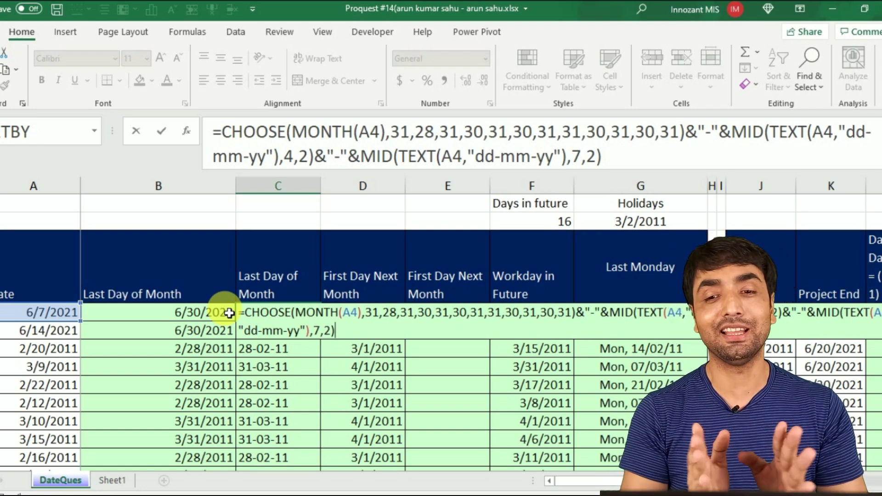
{"action": "key", "text": "Escape"}
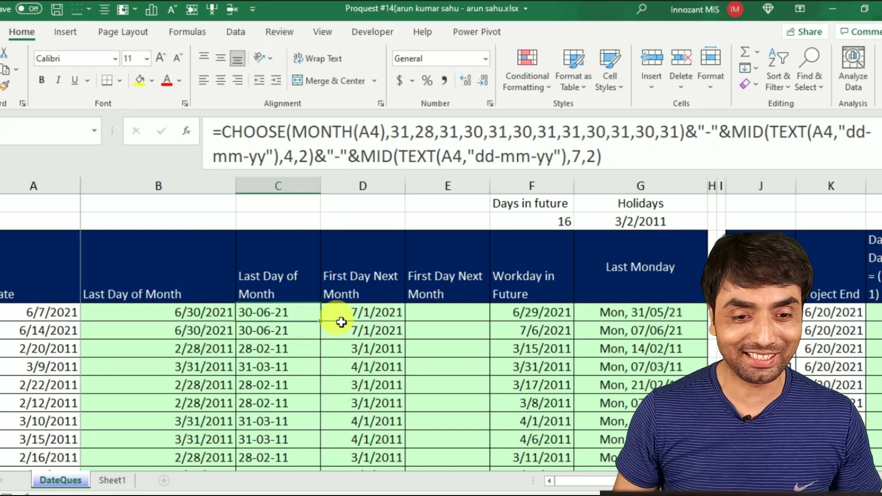
- Inspect the Last Monday formula in the 2/20/2011 row
{"action": "key", "text": "Right"}
{"action": "key", "text": "Right"}
{"action": "key", "text": "Right"}
{"action": "key", "text": "Right"}
{"action": "key", "text": "Down"}
{"action": "key", "text": "Down"}
{"action": "key", "text": "F2"}
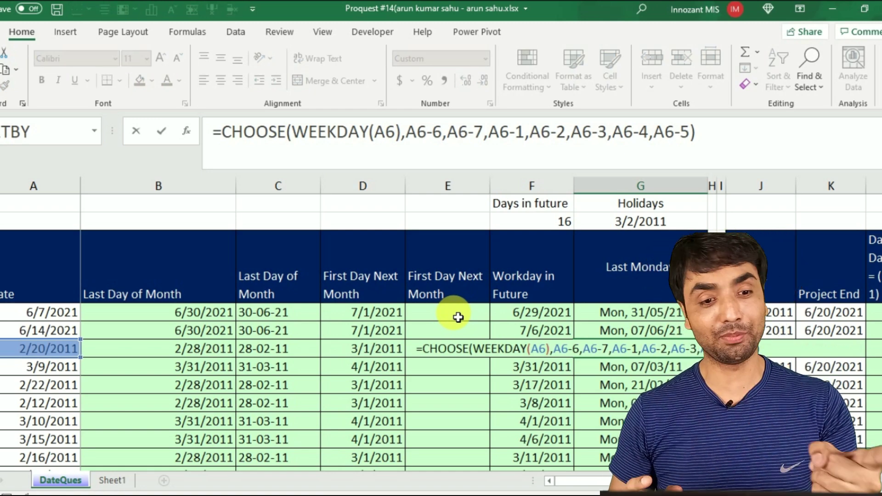
{"action": "key", "text": "Escape"}
- Follow the 2/20/2011 row across the project date columns and return to its starting date
{"action": "key", "text": "Right"}
{"action": "key", "text": "Right"}
{"action": "key", "text": "Right"}
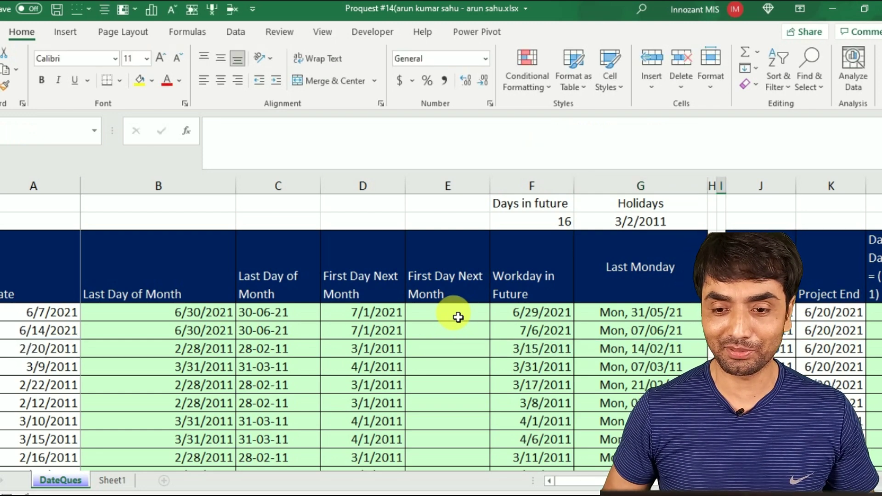
{"action": "key", "text": "Right"}
{"action": "key", "text": "Right"}
{"action": "key", "text": "Right"}
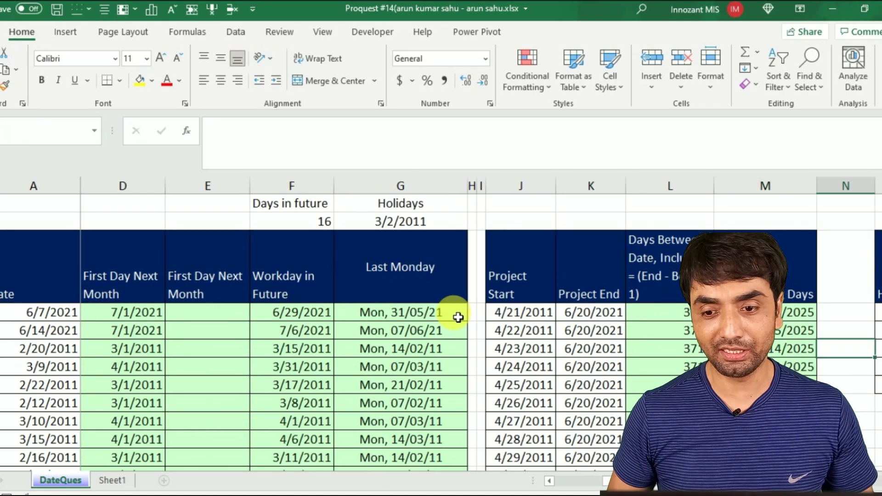
{"action": "key", "text": "Right"}
{"action": "key", "text": "Right"}
{"action": "key", "text": "Right"}
{"action": "key", "text": "Left"}
{"action": "key", "text": "Left"}
{"action": "key", "text": "Left"}
{"action": "key", "text": "Left"}
{"action": "key", "text": "Left"}
{"action": "key", "text": "Left"}
{"action": "key", "text": "Left"}
{"action": "key", "text": "Left"}
{"action": "key", "text": "Left"}
{"action": "key", "text": "Left"}
{"action": "key", "text": "Left"}
{"action": "key", "text": "Left"}
{"action": "key", "text": "Left"}
{"action": "key", "text": "Left"}
{"action": "key", "text": "Left"}
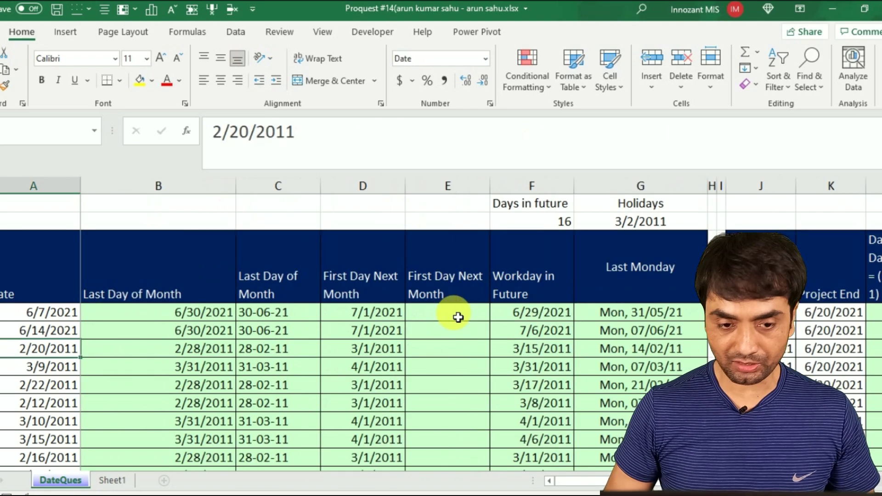
- Examine the converted dates and the invoice due-date outputs with their written formula
{"action": "key", "text": "Page_Down"}
{"action": "key", "text": "Page_Down"}
{"action": "key", "text": "Page_Down"}
{"action": "key", "text": "Down"}
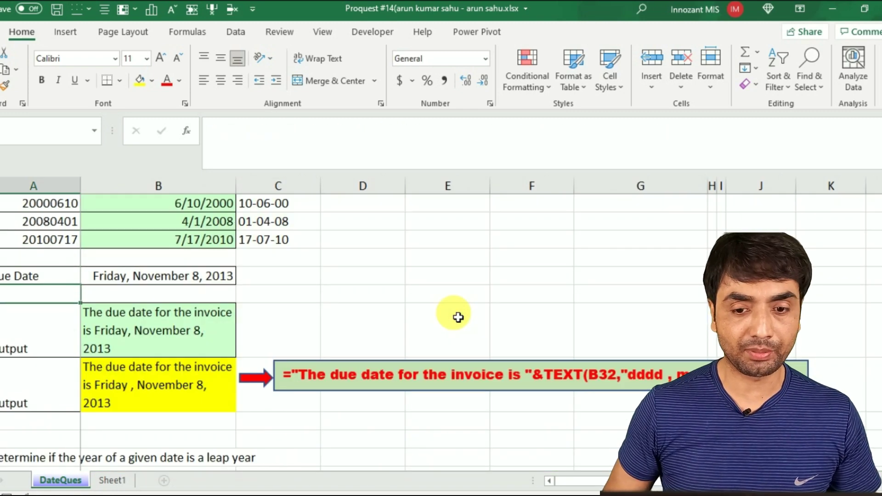
- Compare the method-1 and method-2 formulas that pad the week number in the 2/15/2016 row
{"action": "key", "text": "Down"}
{"action": "key", "text": "Down"}
{"action": "key", "text": "Down"}
{"action": "key", "text": "Down"}
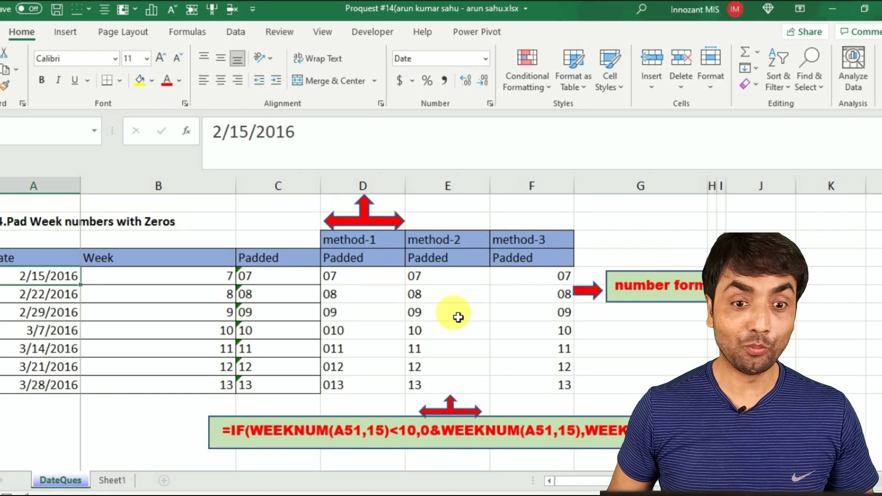
{"action": "key", "text": "Right"}
{"action": "key", "text": "Right"}
{"action": "key", "text": "Right"}
{"action": "key", "text": "Right"}
{"action": "key", "text": "Right"}
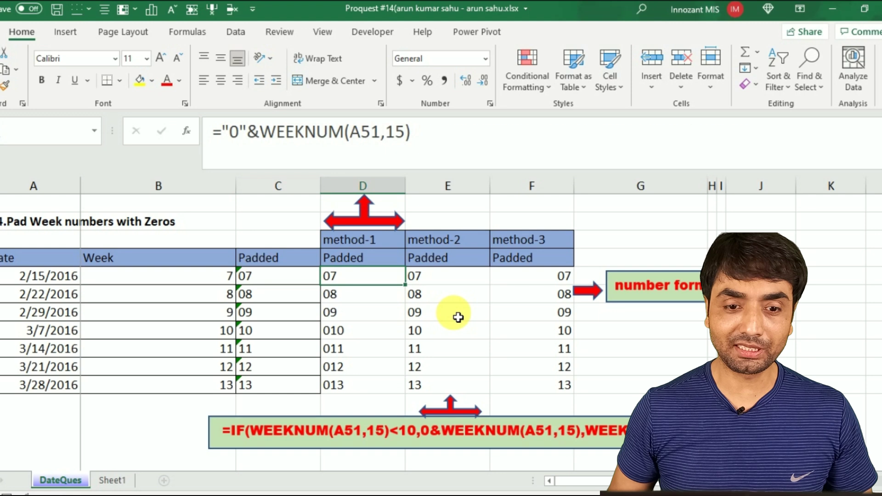
{"action": "key", "text": "Left"}
{"action": "key", "text": "Left"}
{"action": "key", "text": "Left"}
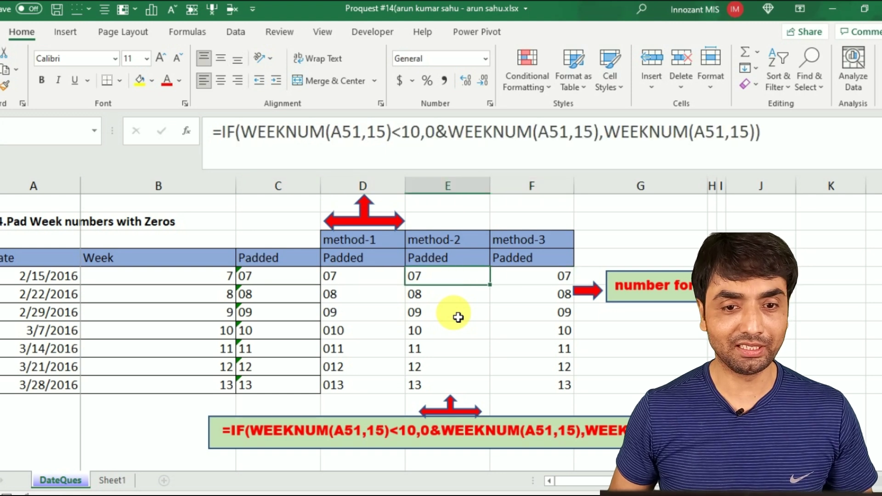
- Examine the Leap Year? results for the dates from 1/1/2000 onward and the second answer column beside them
{"action": "key", "text": "Up"}
{"action": "key", "text": "Up"}
{"action": "key", "text": "Up"}
{"action": "key", "text": "Up"}
{"action": "key", "text": "Up"}
{"action": "key", "text": "Up"}
{"action": "key", "text": "Up"}
{"action": "key", "text": "Up"}
{"action": "key", "text": "Up"}
{"action": "key", "text": "Up"}
{"action": "key", "text": "Up"}
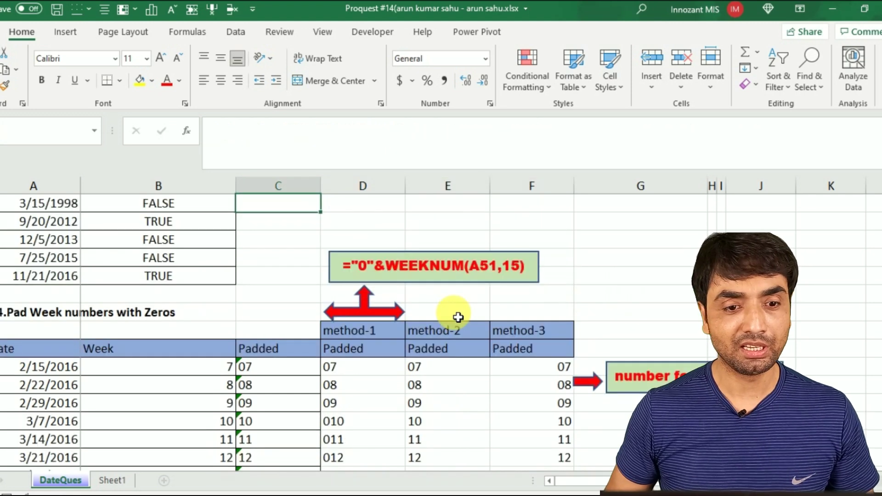
{"action": "key", "text": "Left"}
{"action": "key", "text": "Down"}
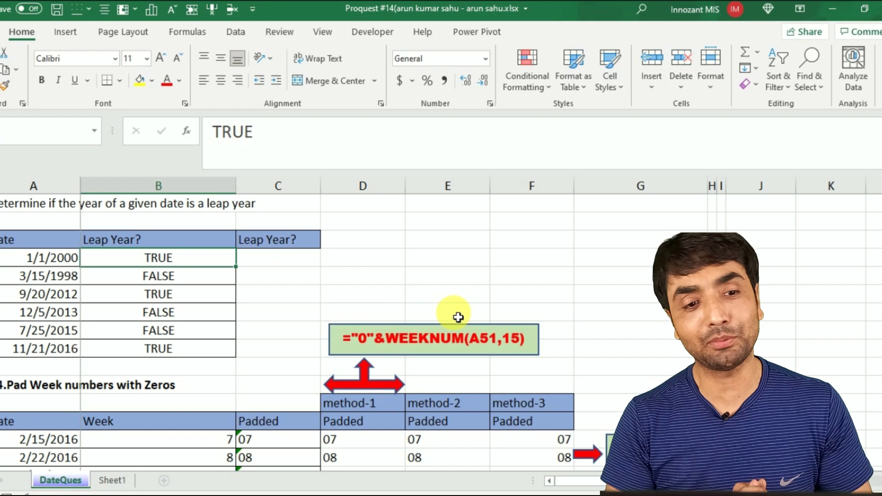
{"action": "key", "text": "Down"}
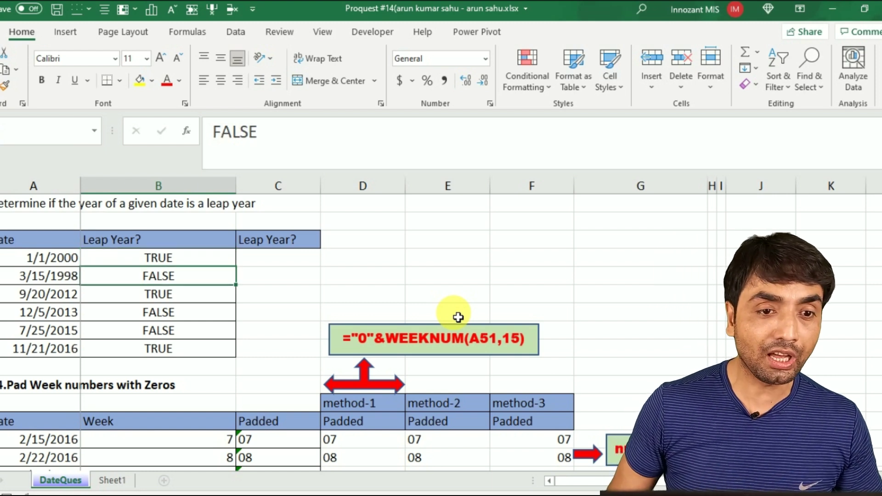
{"action": "key", "text": "Down"}
{"action": "key", "text": "Down"}
{"action": "key", "text": "Left"}
{"action": "key", "text": "Up"}
{"action": "key", "text": "Up"}
{"action": "key", "text": "Up"}
{"action": "key", "text": "Right"}
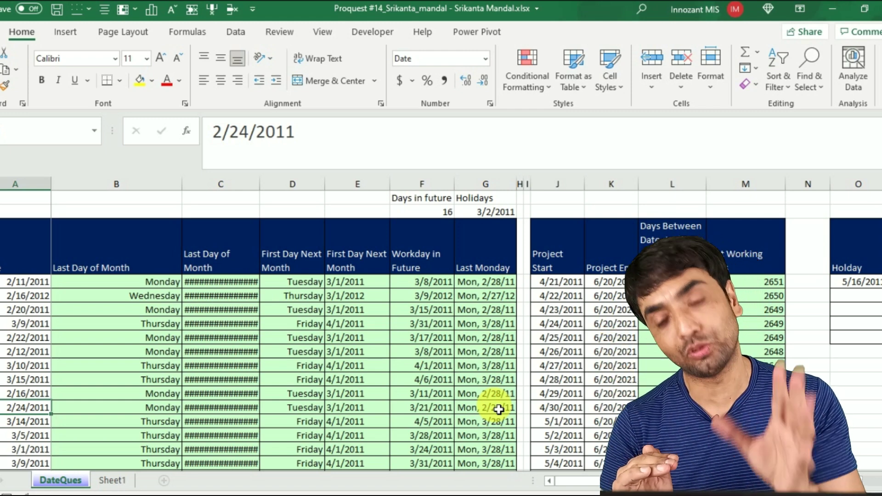
- Check the Last Day of Month formula in the 2/24/2011 row and follow that row across past Last Monday
{"action": "key", "text": "Right"}
{"action": "key", "text": "Right"}
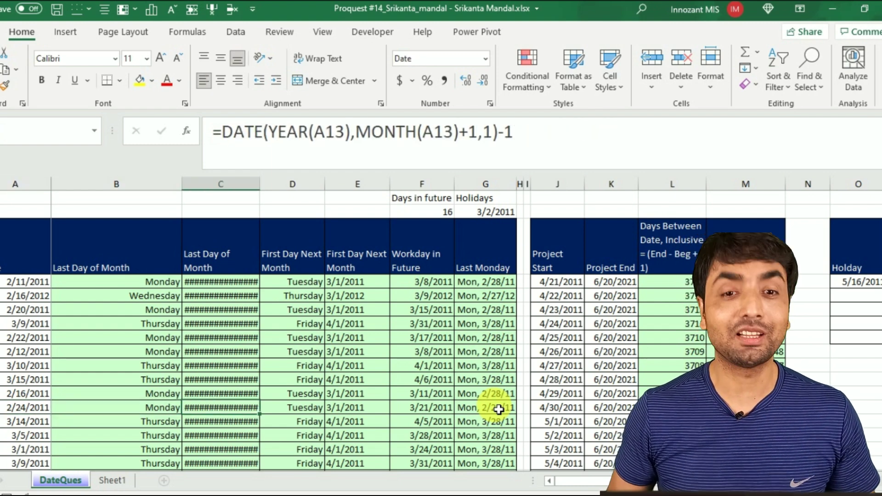
{"action": "key", "text": "Right"}
{"action": "key", "text": "Right"}
{"action": "key", "text": "Right"}
{"action": "key", "text": "Right"}
{"action": "key", "text": "Right"}
{"action": "key", "text": "Right"}
{"action": "key", "text": "Right"}
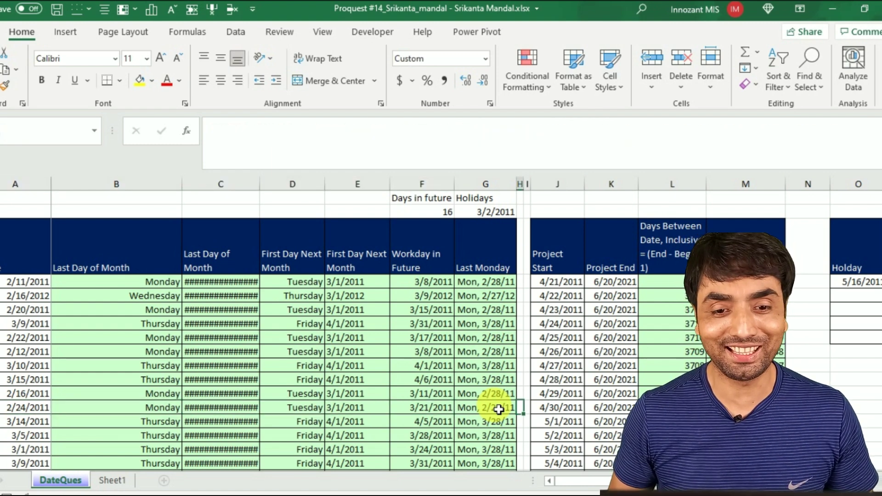
- Examine the remaining date rows, the note about workdays, and the date-conversion and invoice due-date outputs below
{"action": "key", "text": "Down"}
{"action": "key", "text": "Down"}
{"action": "key", "text": "Down"}
{"action": "key", "text": "Down"}
{"action": "key", "text": "Down"}
{"action": "key", "text": "Down"}
{"action": "key", "text": "Down"}
{"action": "key", "text": "Down"}
{"action": "key", "text": "Down"}
{"action": "key", "text": "Down"}
{"action": "key", "text": "Down"}
{"action": "key", "text": "Down"}
{"action": "key", "text": "Down"}
{"action": "key", "text": "Down"}
{"action": "key", "text": "Down"}
{"action": "key", "text": "Down"}
{"action": "key", "text": "Down"}
{"action": "key", "text": "Down"}
{"action": "key", "text": "Down"}
{"action": "key", "text": "Down"}
{"action": "key", "text": "Down"}
{"action": "key", "text": "Down"}
{"action": "key", "text": "Down"}
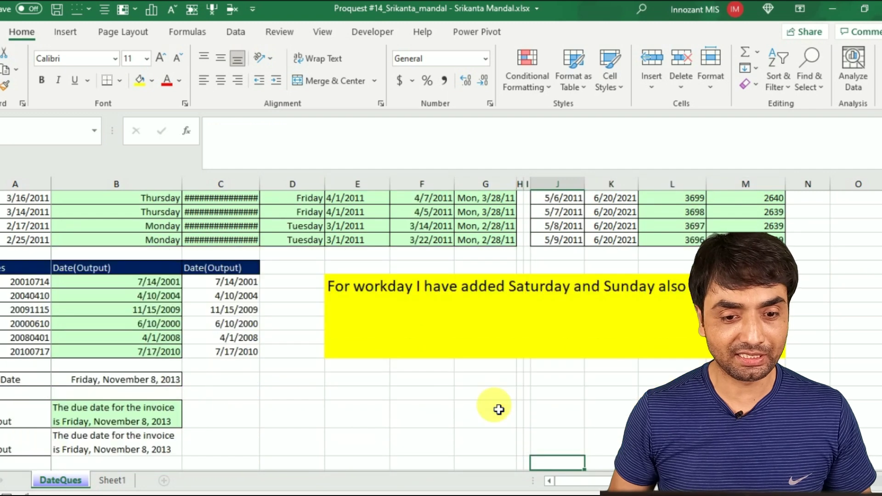
{"action": "key", "text": "Left"}
{"action": "key", "text": "Left"}
{"action": "key", "text": "Left"}
{"action": "key", "text": "Left"}
{"action": "key", "text": "Left"}
{"action": "key", "text": "Left"}
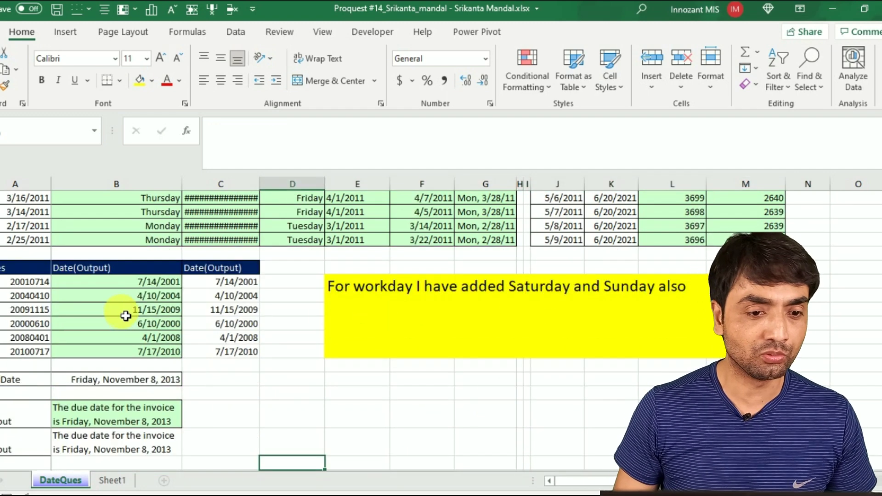
- Examine the remaining answers below the invoice due-date outputs, working down toward the end of the sheet
{"action": "key", "text": "Left"}
{"action": "key", "text": "Down"}
{"action": "key", "text": "Down"}
{"action": "key", "text": "Down"}
{"action": "key", "text": "Down"}
{"action": "key", "text": "Down"}
{"action": "key", "text": "Down"}
{"action": "key", "text": "Down"}
{"action": "key", "text": "Down"}
{"action": "key", "text": "Down"}
{"action": "key", "text": "Down"}
{"action": "key", "text": "Down"}
{"action": "key", "text": "Down"}
{"action": "key", "text": "Down"}
{"action": "key", "text": "Down"}
{"action": "key", "text": "Down"}
{"action": "key", "text": "Down"}
{"action": "key", "text": "Down"}
{"action": "key", "text": "Down"}
{"action": "key", "text": "Down"}
{"action": "key", "text": "Down"}
{"action": "key", "text": "Down"}
{"action": "key", "text": "Down"}
{"action": "key", "text": "Down"}
{"action": "key", "text": "Down"}
{"action": "key", "text": "Down"}
{"action": "key", "text": "Down"}
{"action": "key", "text": "Down"}
- Look back up through the adjacent column's answers toward the date rows at the start of the sheet
{"action": "key", "text": "Left"}
{"action": "key", "text": "Up"}
{"action": "key", "text": "Up"}
{"action": "key", "text": "Up"}
{"action": "key", "text": "Up"}
{"action": "key", "text": "Up"}
{"action": "key", "text": "Up"}
{"action": "key", "text": "Up"}
{"action": "key", "text": "Up"}
{"action": "key", "text": "Up"}
{"action": "key", "text": "Up"}
{"action": "key", "text": "Up"}
{"action": "key", "text": "Up"}
{"action": "key", "text": "Up"}
{"action": "key", "text": "Up"}
{"action": "key", "text": "Up"}
{"action": "key", "text": "Up"}
{"action": "key", "text": "Up"}
{"action": "key", "text": "Up"}
{"action": "key", "text": "Up"}
{"action": "key", "text": "Up"}
{"action": "key", "text": "Up"}
{"action": "key", "text": "Up"}
{"action": "key", "text": "Up"}
{"action": "key", "text": "Up"}
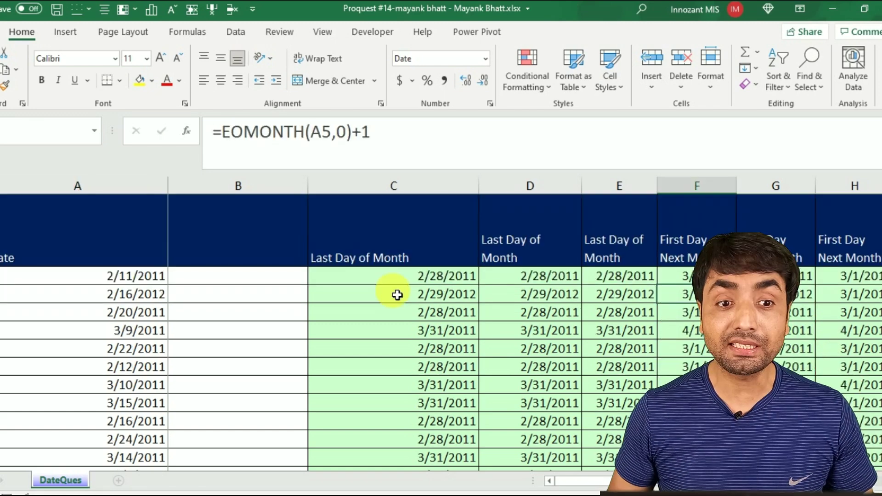
- Check the First Day Next Month, Workday in Future and Last Monday formulas in the 2/16/2012 row
{"action": "key", "text": "Right"}
{"action": "key", "text": "Right"}
{"action": "key", "text": "Right"}
{"action": "key", "text": "Right"}
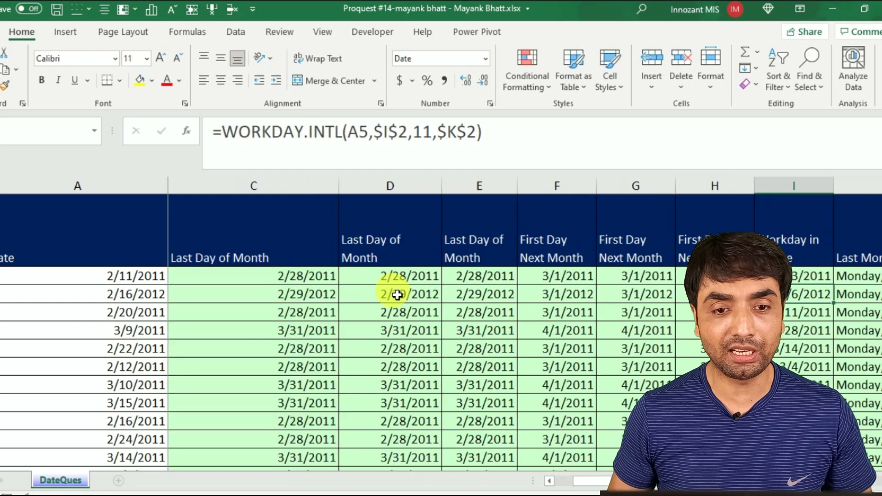
{"action": "key", "text": "Right"}
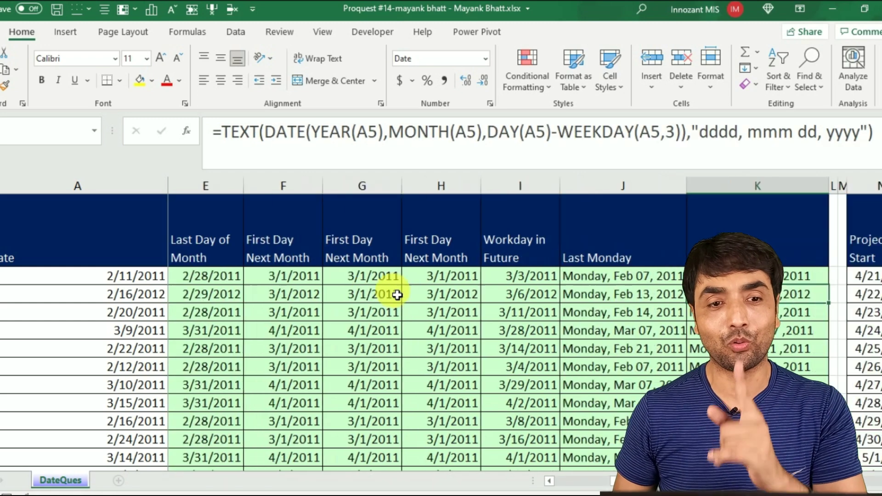
- Check the Days Between Date, Inclusive formula and the neighbouring net workdays formulas in the 4/22/2011 project row
{"action": "key", "text": "Right"}
{"action": "key", "text": "Right"}
{"action": "key", "text": "Right"}
{"action": "key", "text": "Right"}
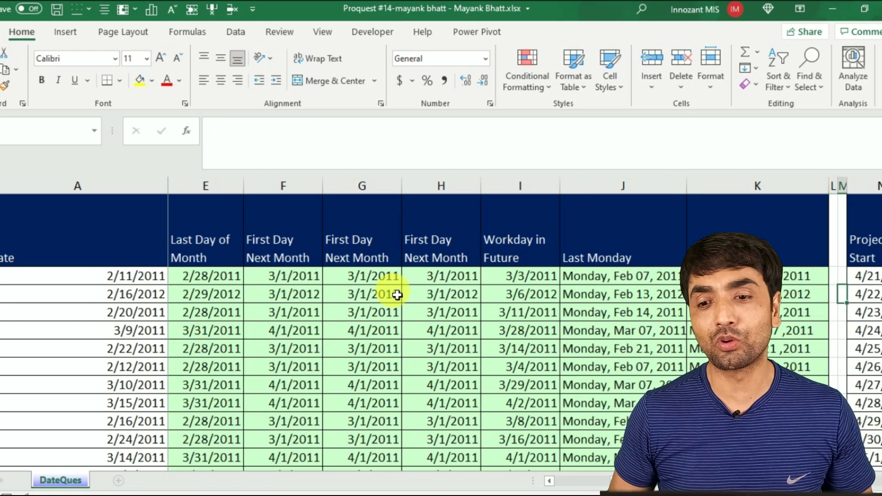
{"action": "key", "text": "Right"}
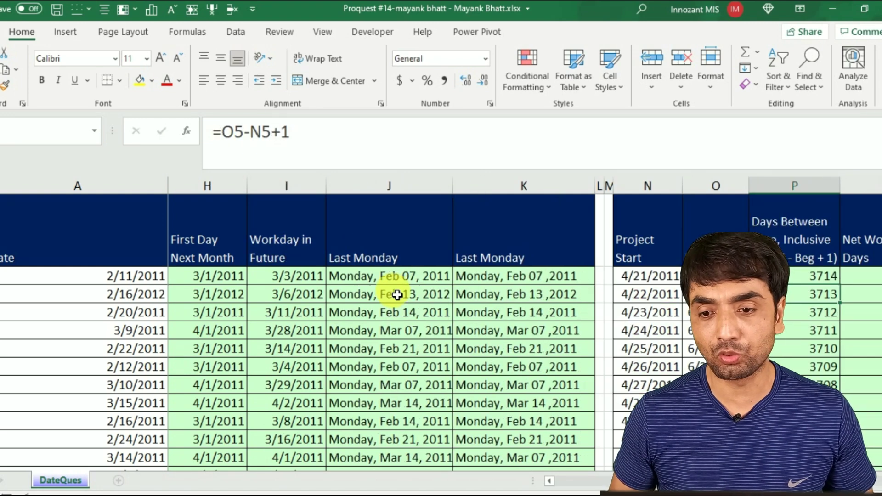
{"action": "key", "text": "Right"}
{"action": "key", "text": "Right"}
{"action": "key", "text": "Left"}
{"action": "key", "text": "Left"}
{"action": "key", "text": "Left"}
{"action": "key", "text": "Right"}
{"action": "key", "text": "Right"}
{"action": "key", "text": "Left"}
{"action": "key", "text": "Left"}
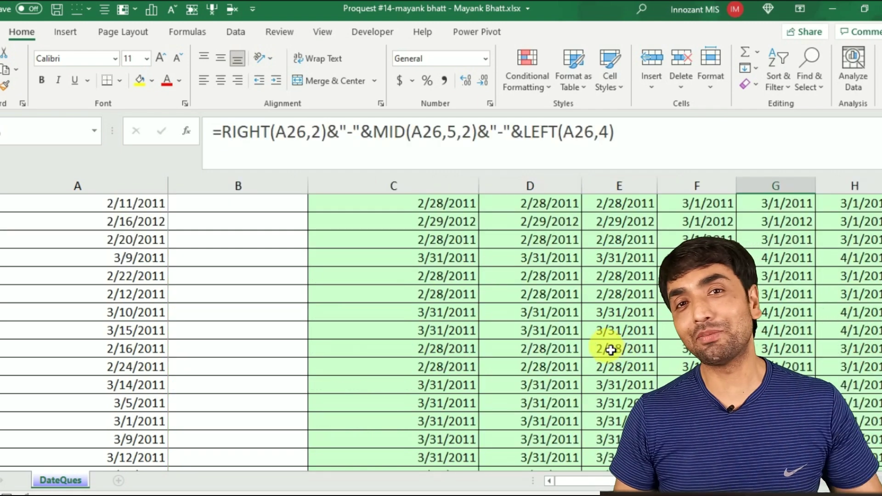
- Compare the alternative Date(Output) formulas that convert 20010714 into a date, from the REPLACE method to the RIGHT, MID and LEFT method
{"action": "scroll", "coordinate": [390, 286], "scroll_direction": "down", "scroll_amount": 6}
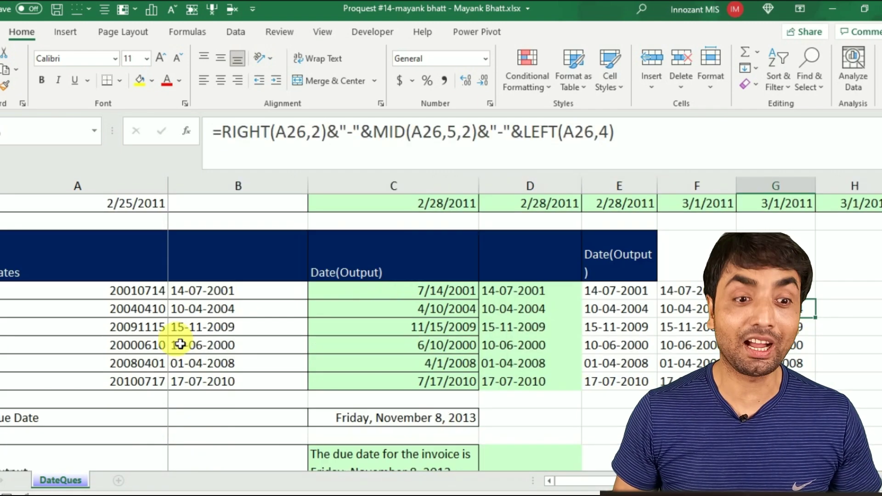
{"action": "left_click", "coordinate": [138, 292]}
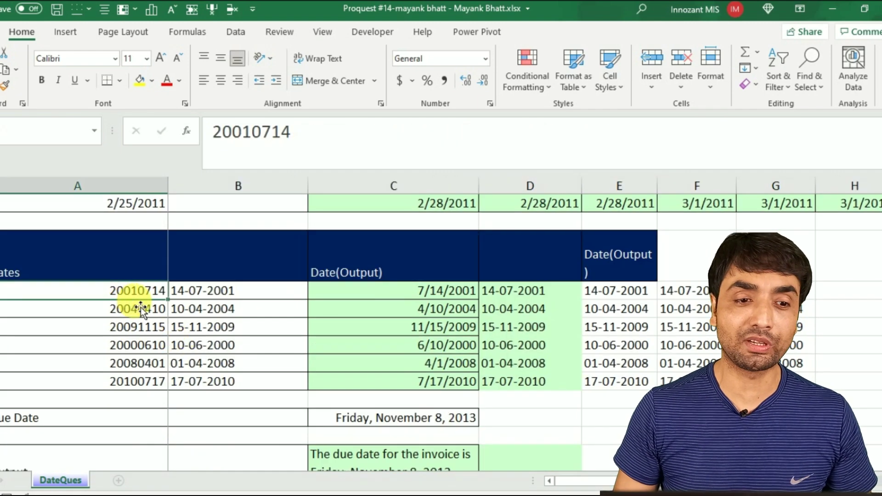
{"action": "left_click", "coordinate": [193, 298]}
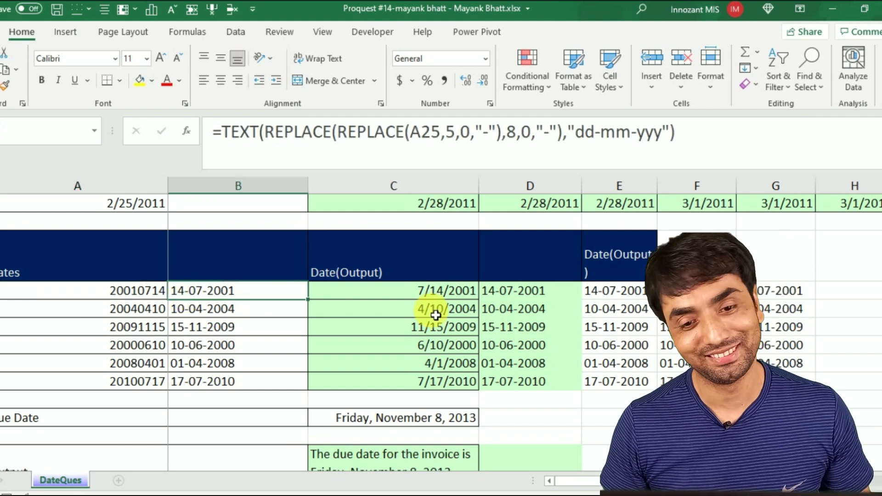
{"action": "left_click", "coordinate": [457, 297]}
{"action": "left_click", "coordinate": [514, 292]}
{"action": "left_click", "coordinate": [621, 294]}
{"action": "left_click", "coordinate": [680, 290]}
{"action": "left_click", "coordinate": [790, 291]}
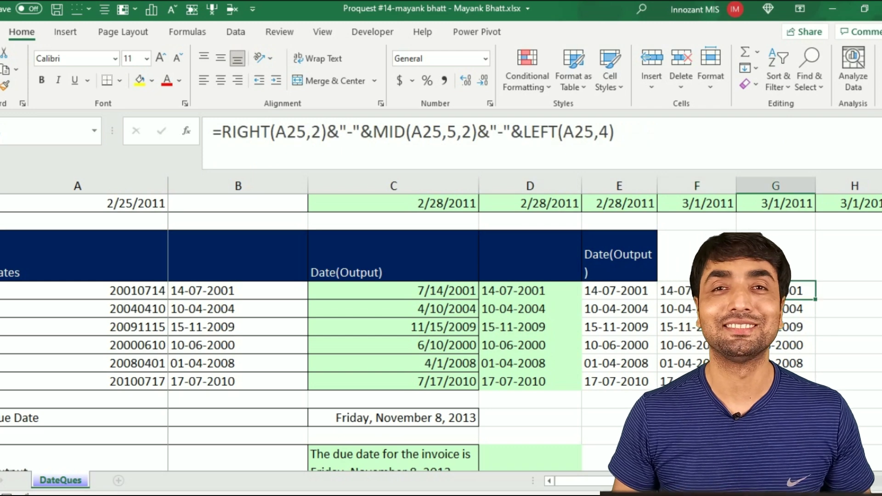
- Compare the alternative Leap Year? formulas across the 1/1/2000 row
{"action": "scroll", "coordinate": [498, 307], "scroll_direction": "down", "scroll_amount": 2}
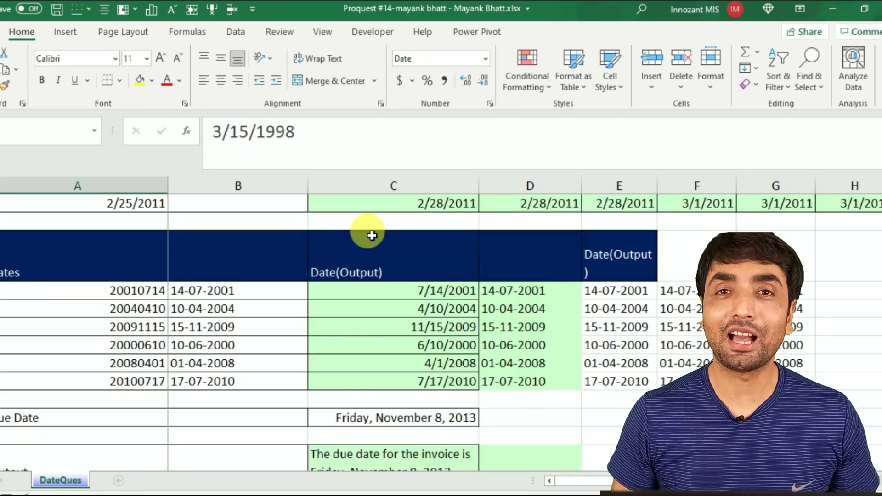
{"action": "scroll", "coordinate": [372, 235], "scroll_direction": "down", "scroll_amount": 7}
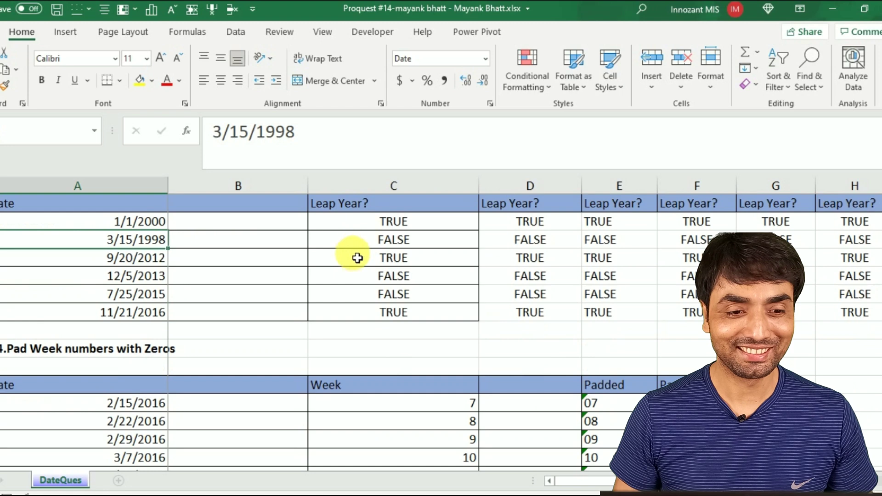
{"action": "left_click", "coordinate": [520, 225]}
{"action": "key", "text": "Right"}
{"action": "key", "text": "Right"}
{"action": "key", "text": "Right"}
{"action": "key", "text": "Right"}
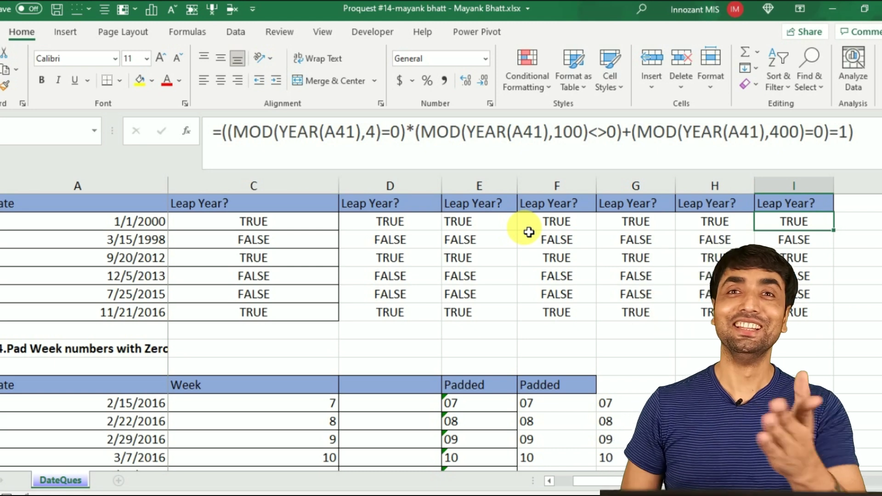
{"action": "key", "text": "Left"}
{"action": "key", "text": "Left"}
{"action": "key", "text": "Left"}
{"action": "key", "text": "Left"}
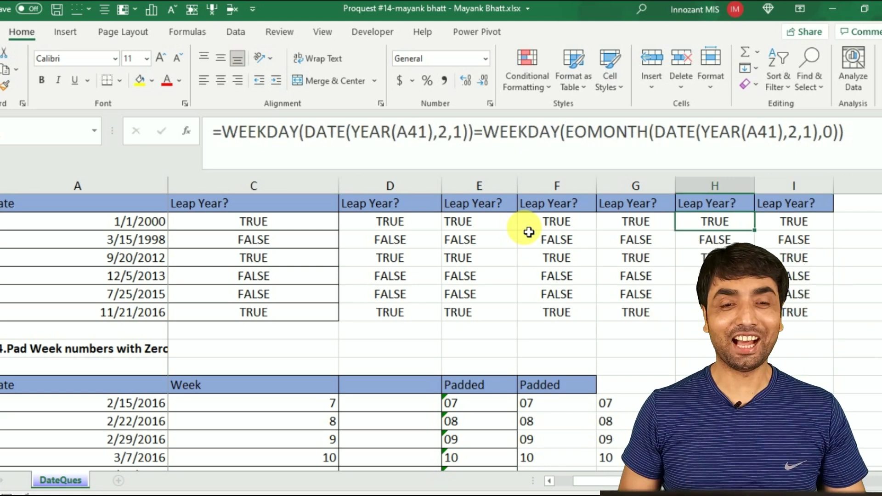
{"action": "key", "text": "Left"}
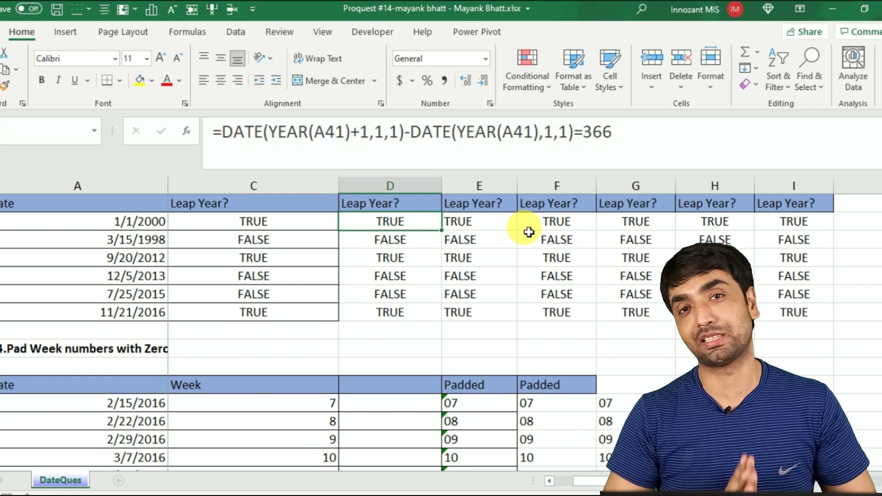
- Examine the Pad Week numbers with Zeros section, starting from the week number in the 2/29/2016 row
{"action": "scroll", "coordinate": [529, 232], "scroll_direction": "down", "scroll_amount": 2}
{"action": "left_click", "coordinate": [276, 331]}
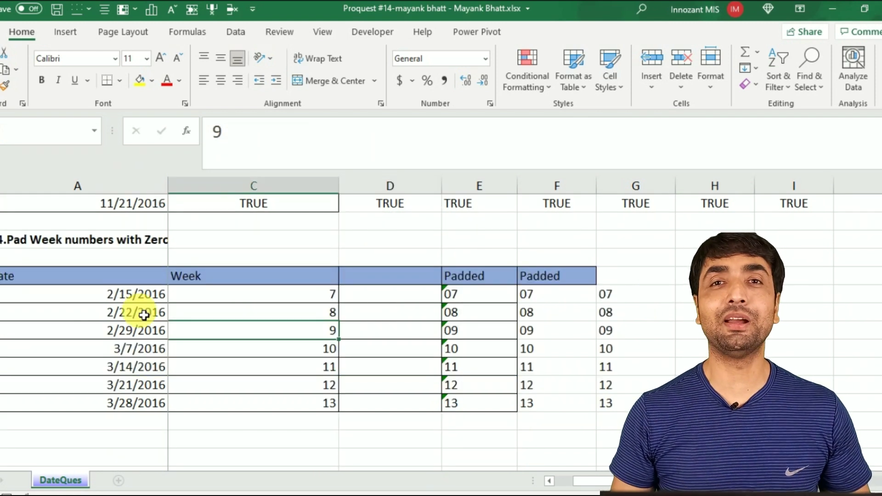